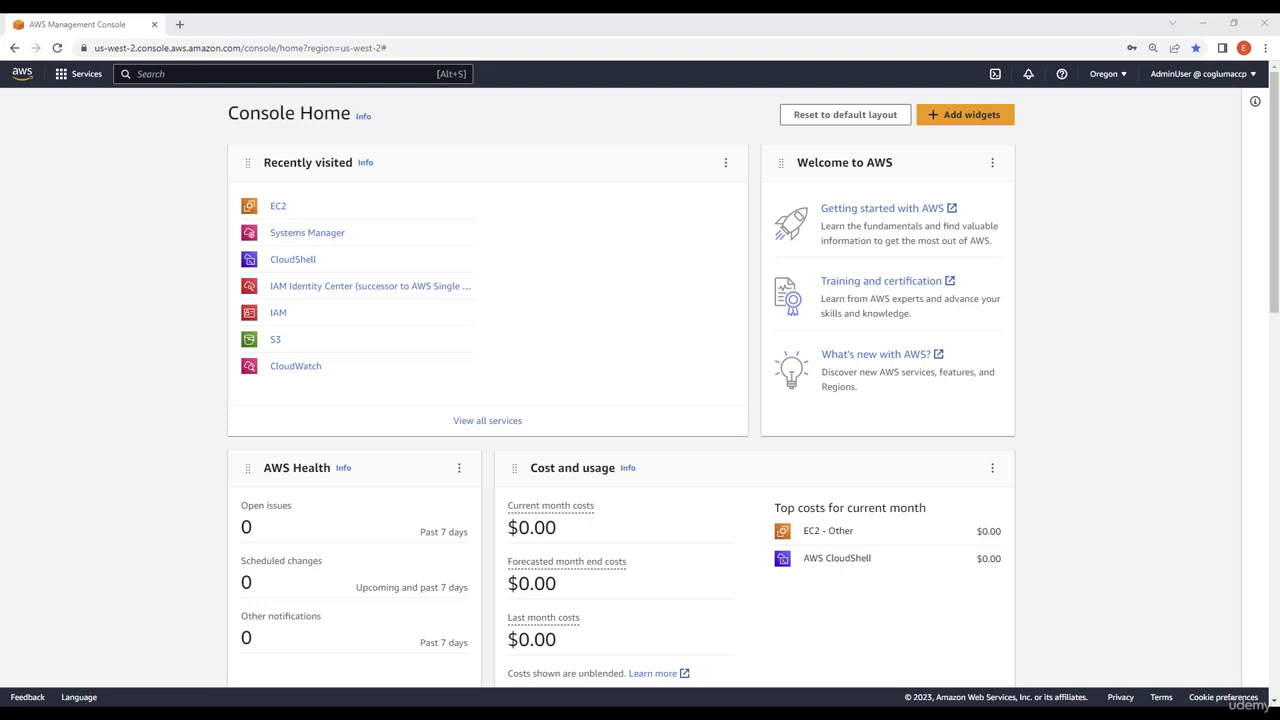
Step: Open EC2 and review the Elastic Block Store Volumes and Snapshots pages and the volume actions
{"action": "left_click", "coordinate": [281, 208]}
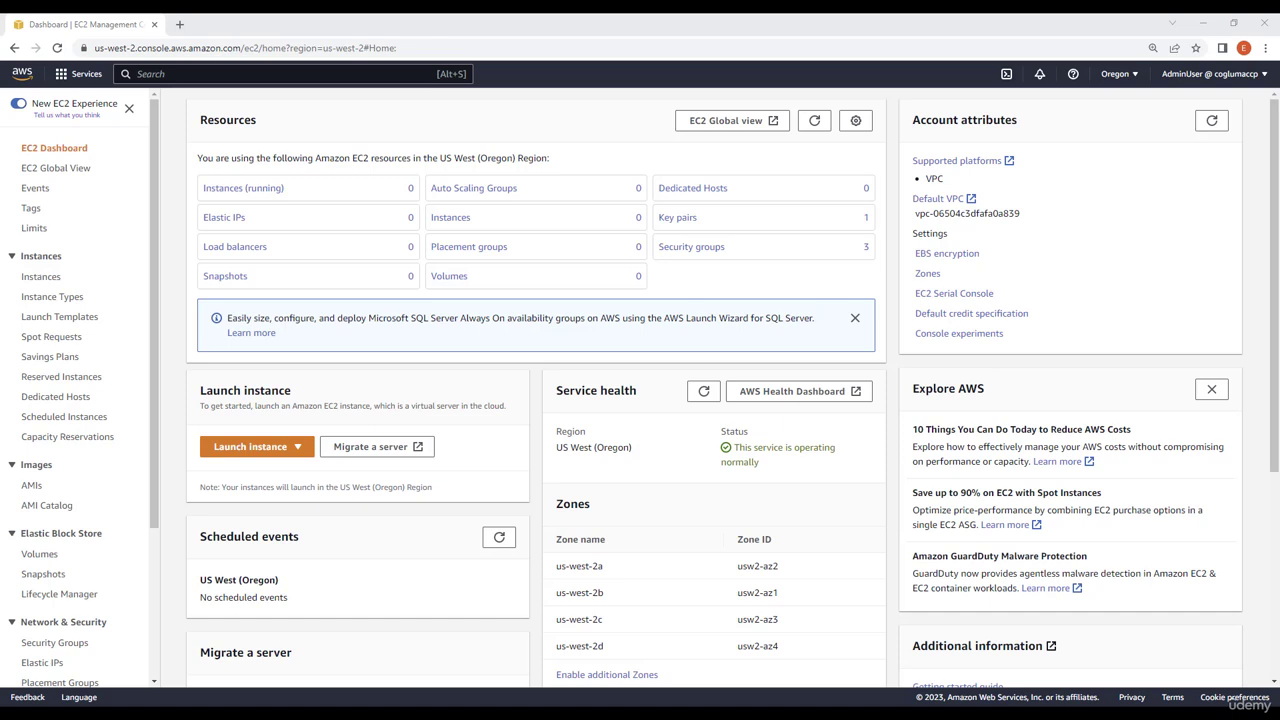
{"action": "left_click", "coordinate": [40, 554]}
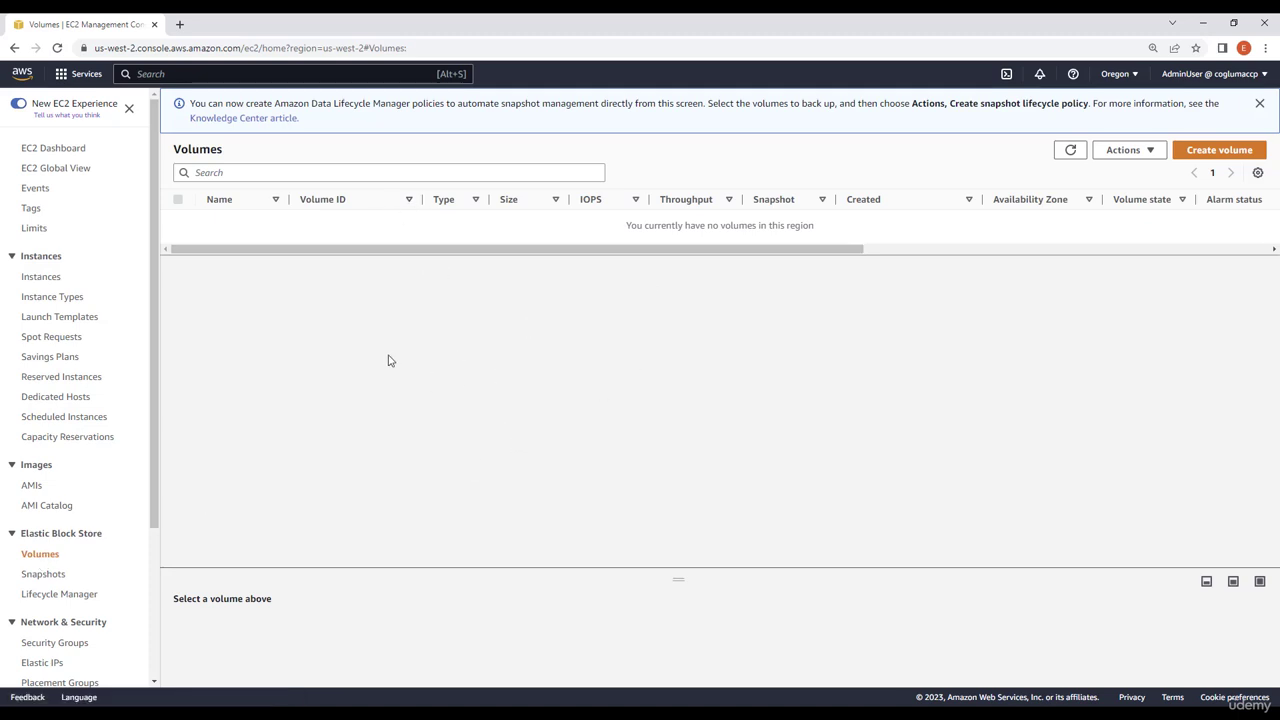
{"action": "left_click", "coordinate": [31, 579]}
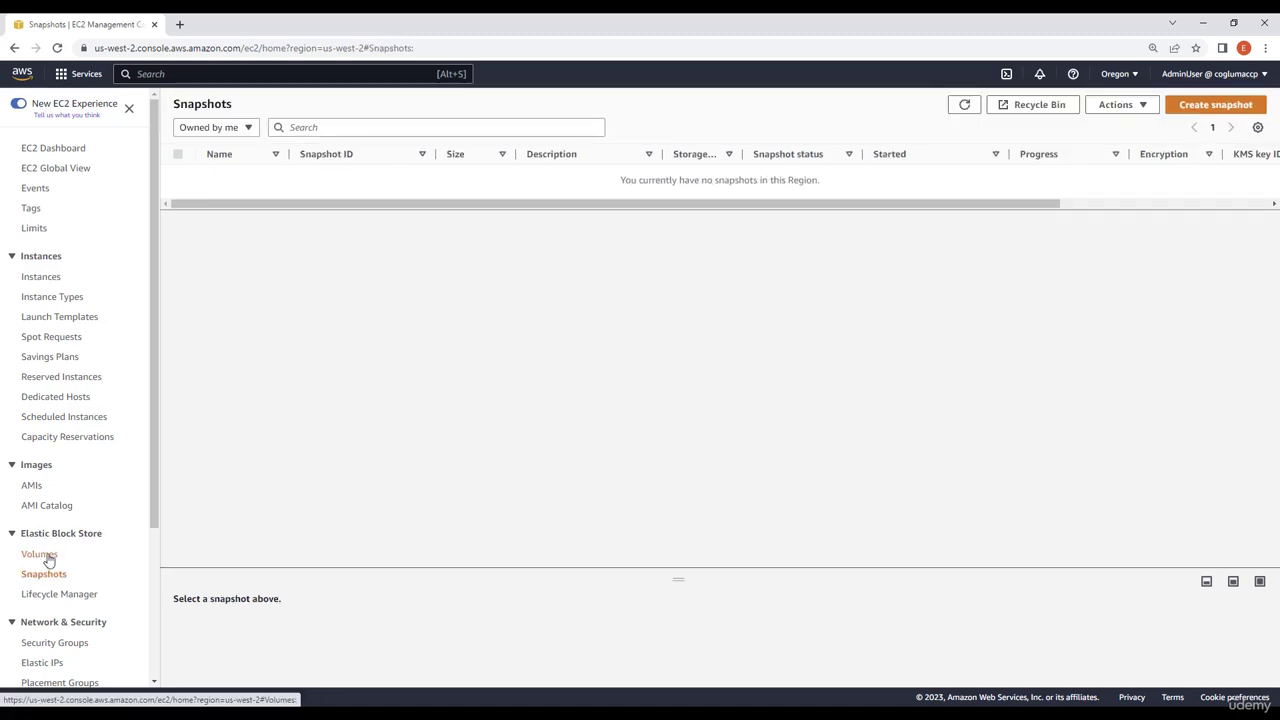
{"action": "left_click", "coordinate": [47, 561]}
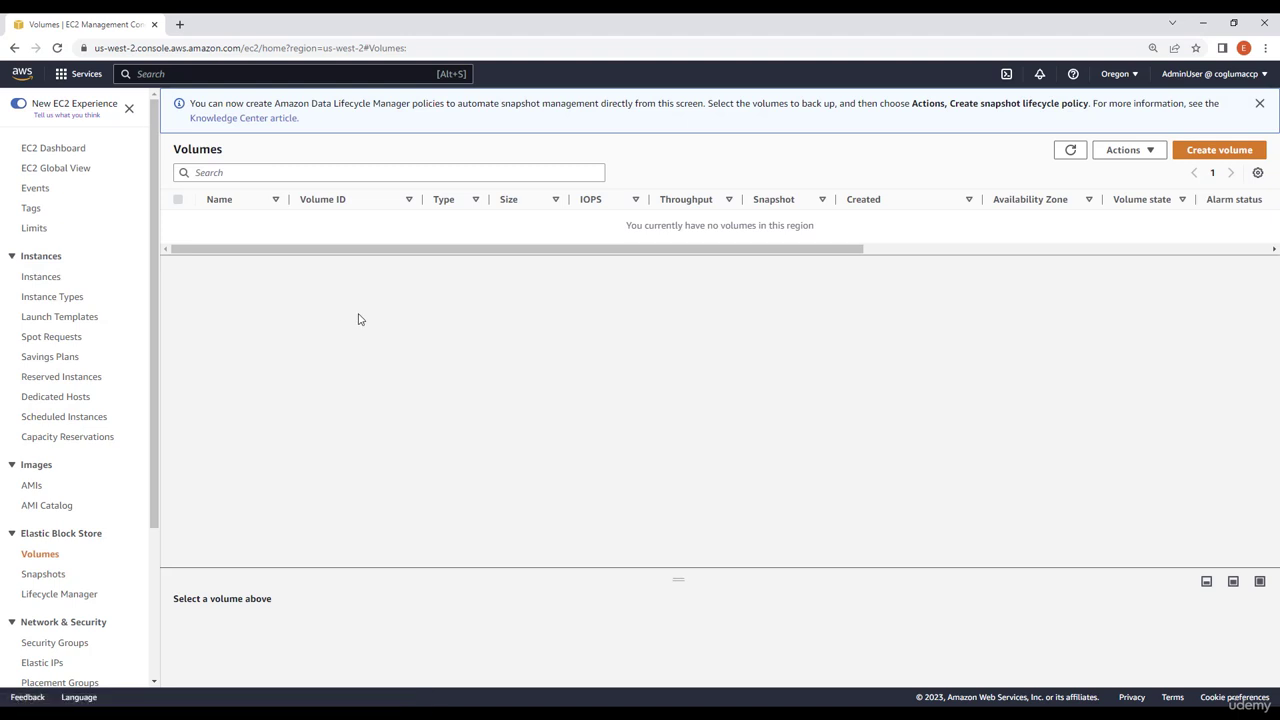
{"action": "left_click", "coordinate": [1161, 150]}
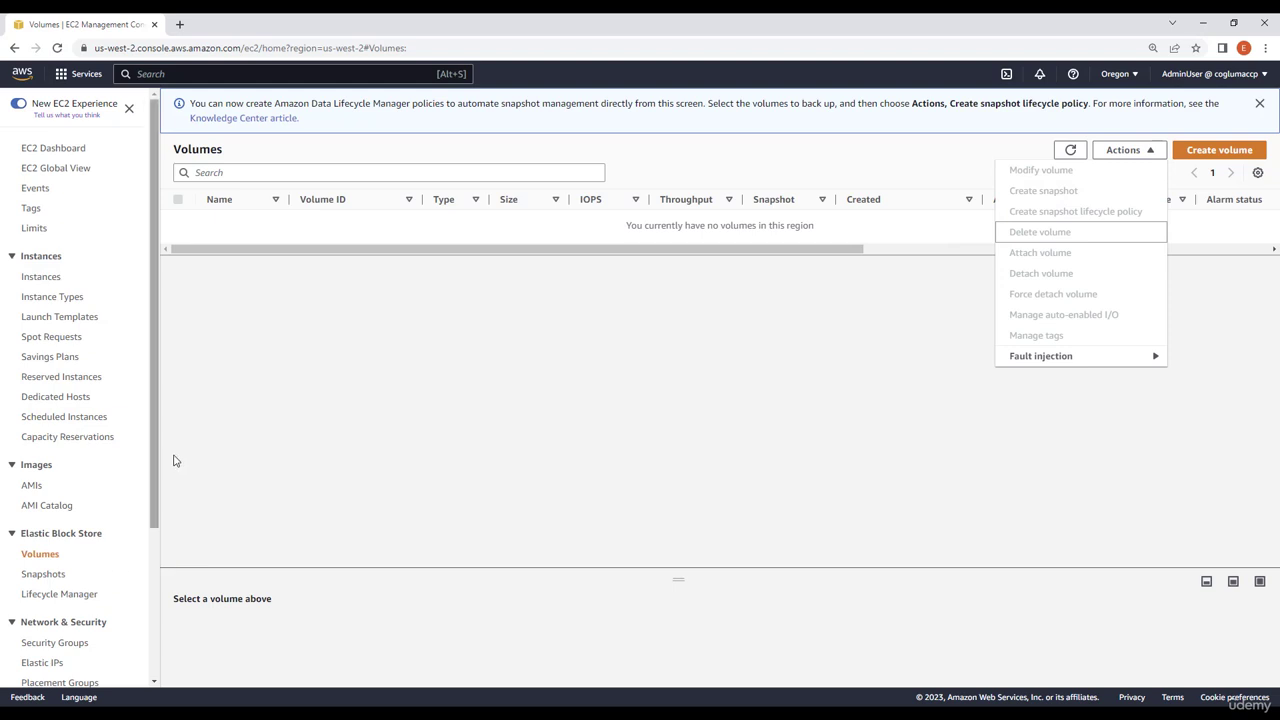
Step: Start launching a new instance and choose the Microsoft Windows Server 2022 Base AMI
{"action": "left_click", "coordinate": [52, 284]}
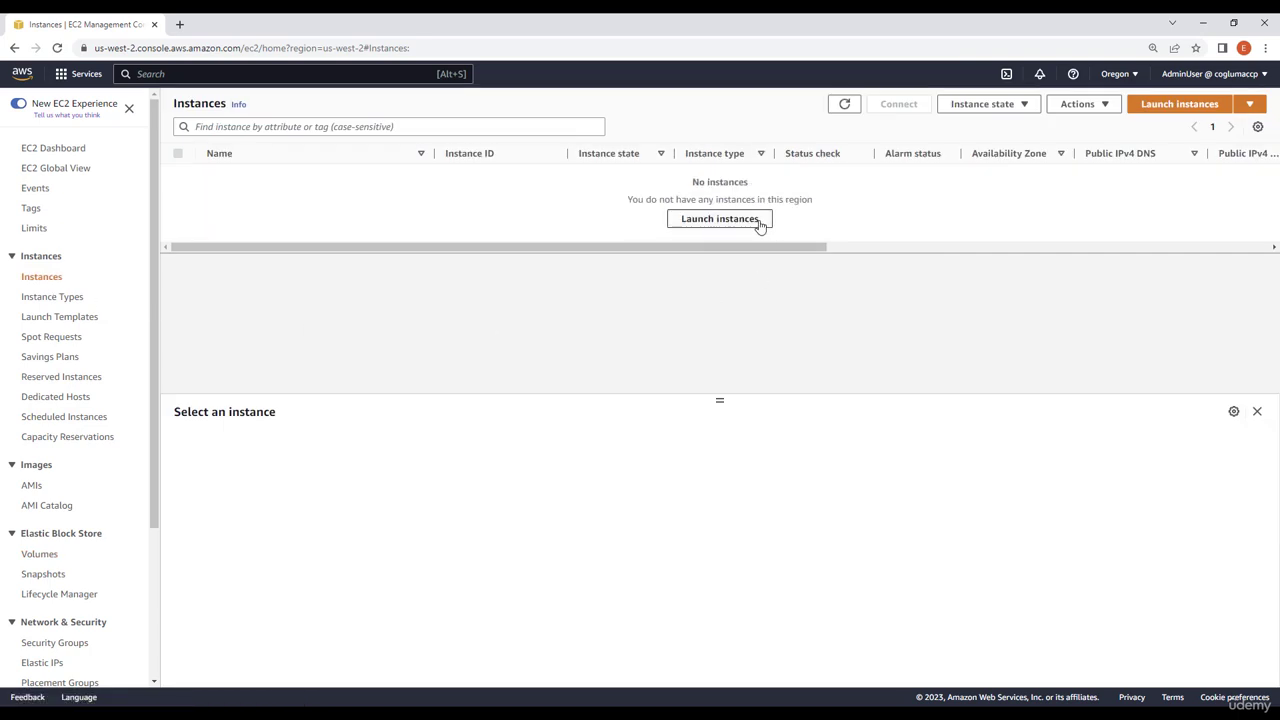
{"action": "left_click", "coordinate": [719, 219]}
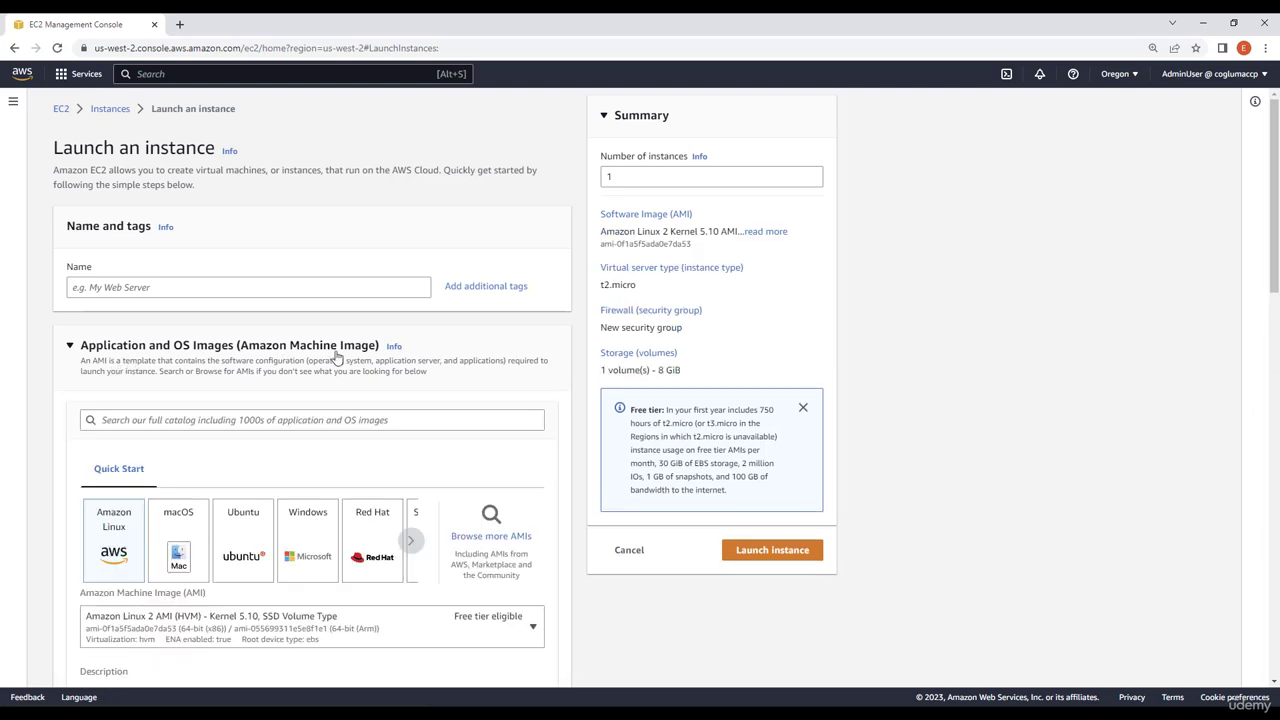
{"action": "scroll", "coordinate": [310, 355], "scroll_direction": "down", "scroll_amount": 2}
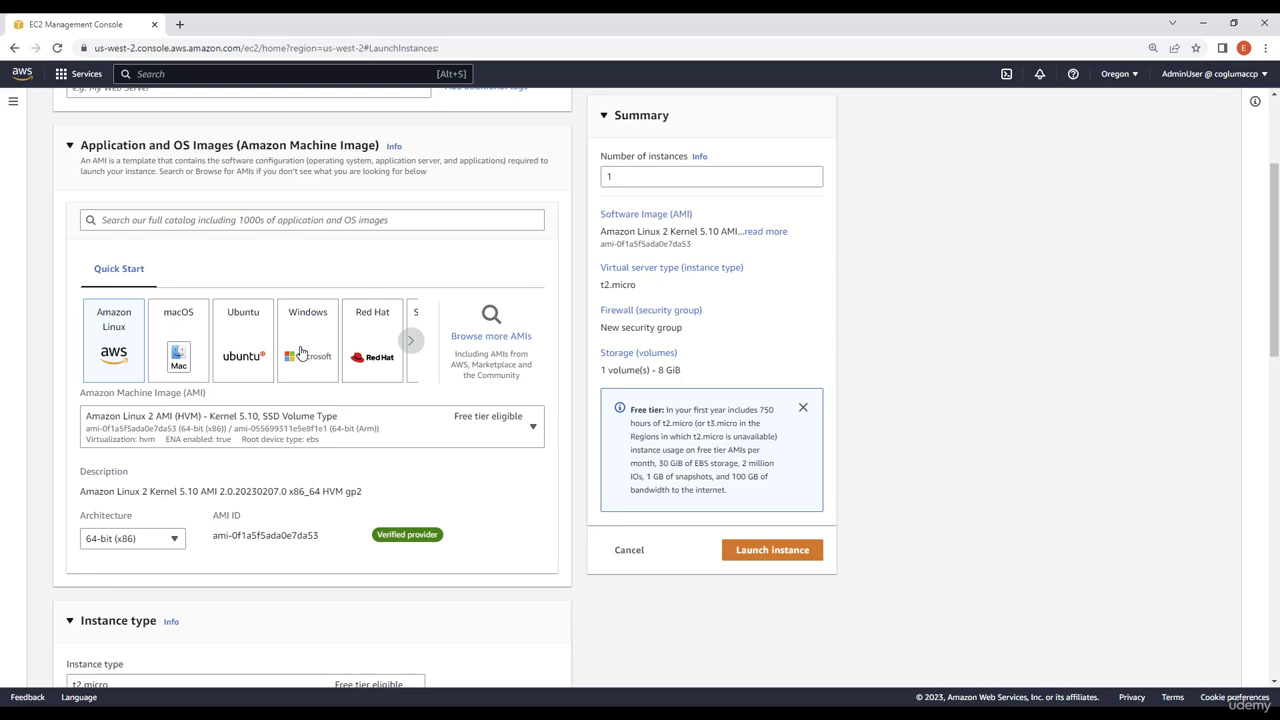
{"action": "left_click", "coordinate": [301, 352]}
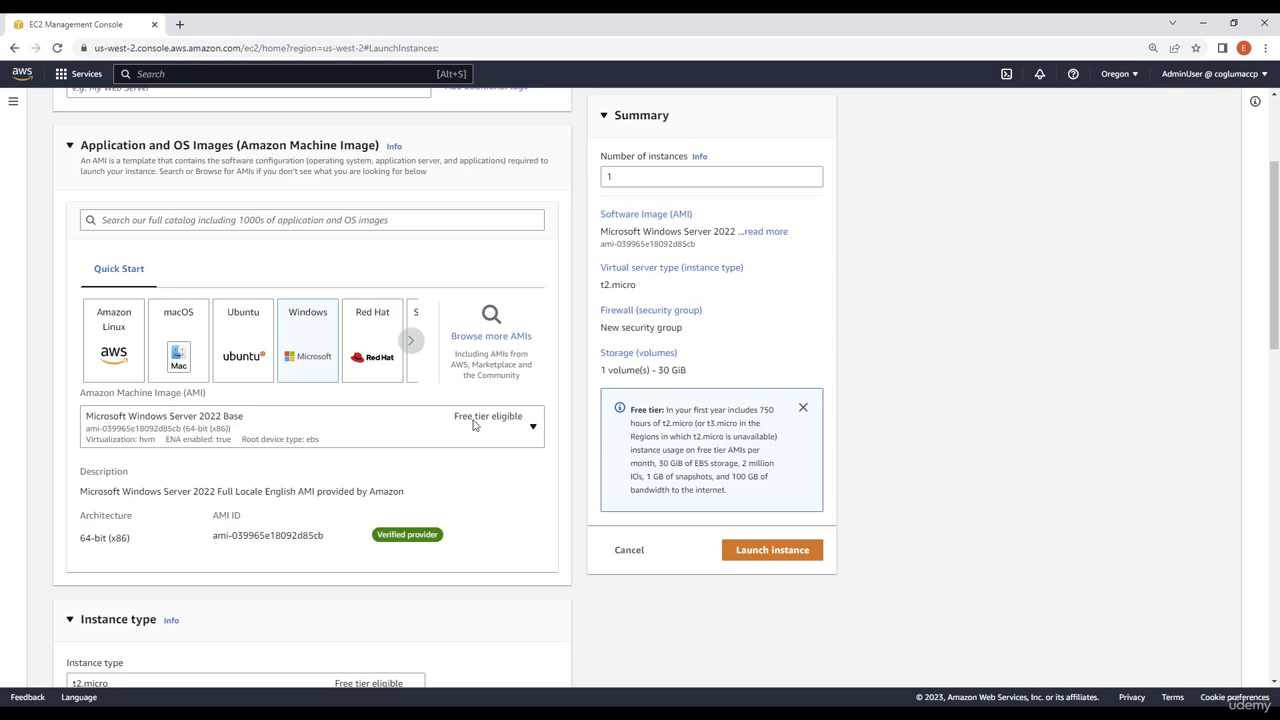
Step: Select MyKey as the instance's key pair
{"action": "scroll", "coordinate": [404, 406], "scroll_direction": "down", "scroll_amount": 1}
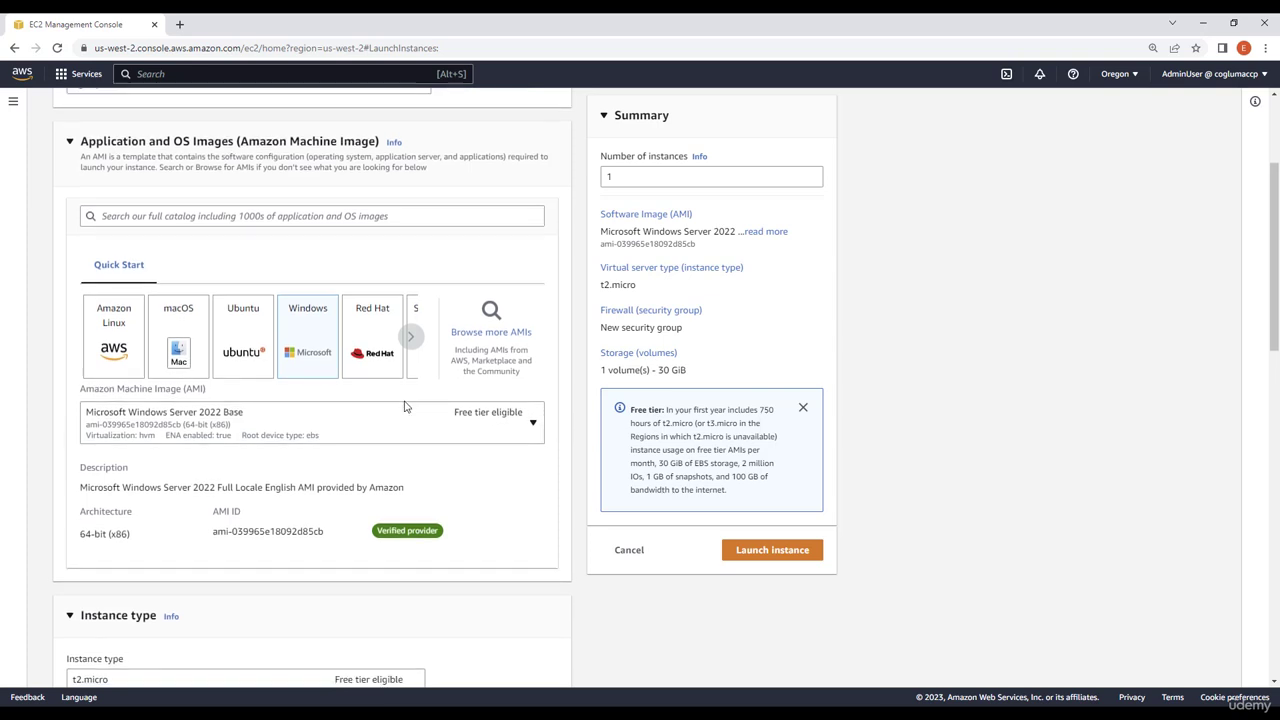
{"action": "scroll", "coordinate": [404, 406], "scroll_direction": "down", "scroll_amount": 4}
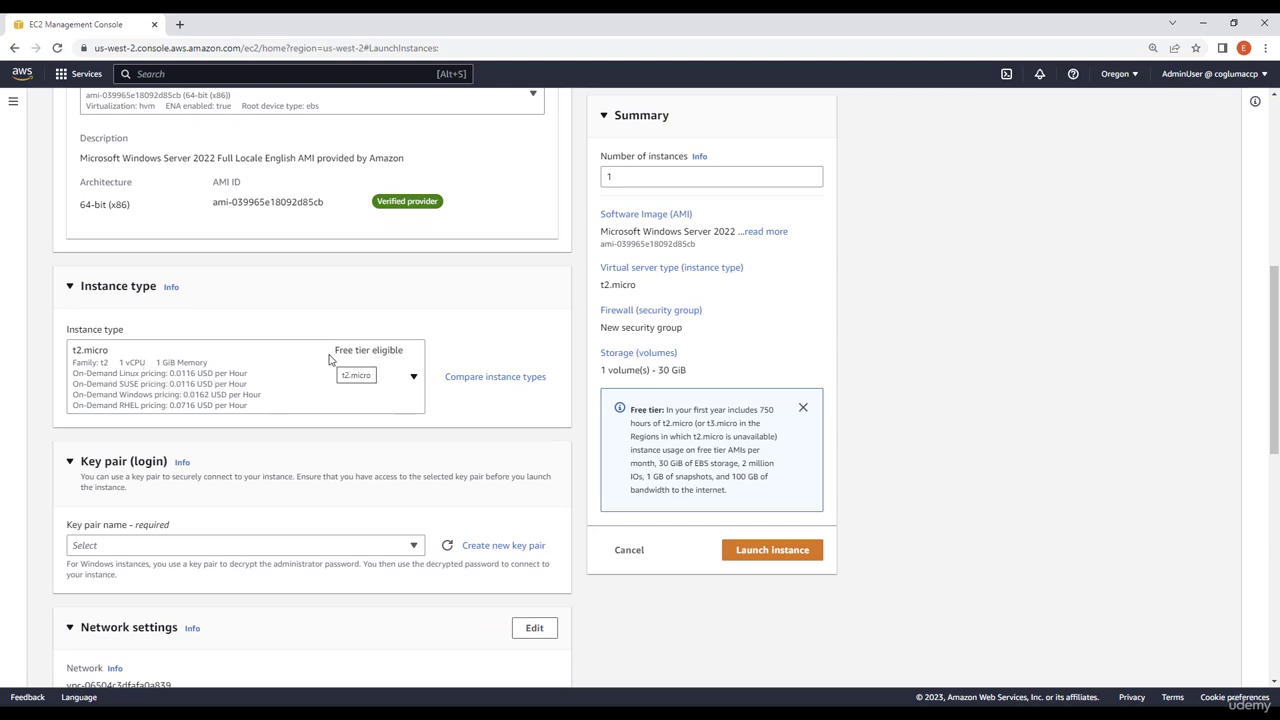
{"action": "scroll", "coordinate": [358, 471], "scroll_direction": "down", "scroll_amount": 2}
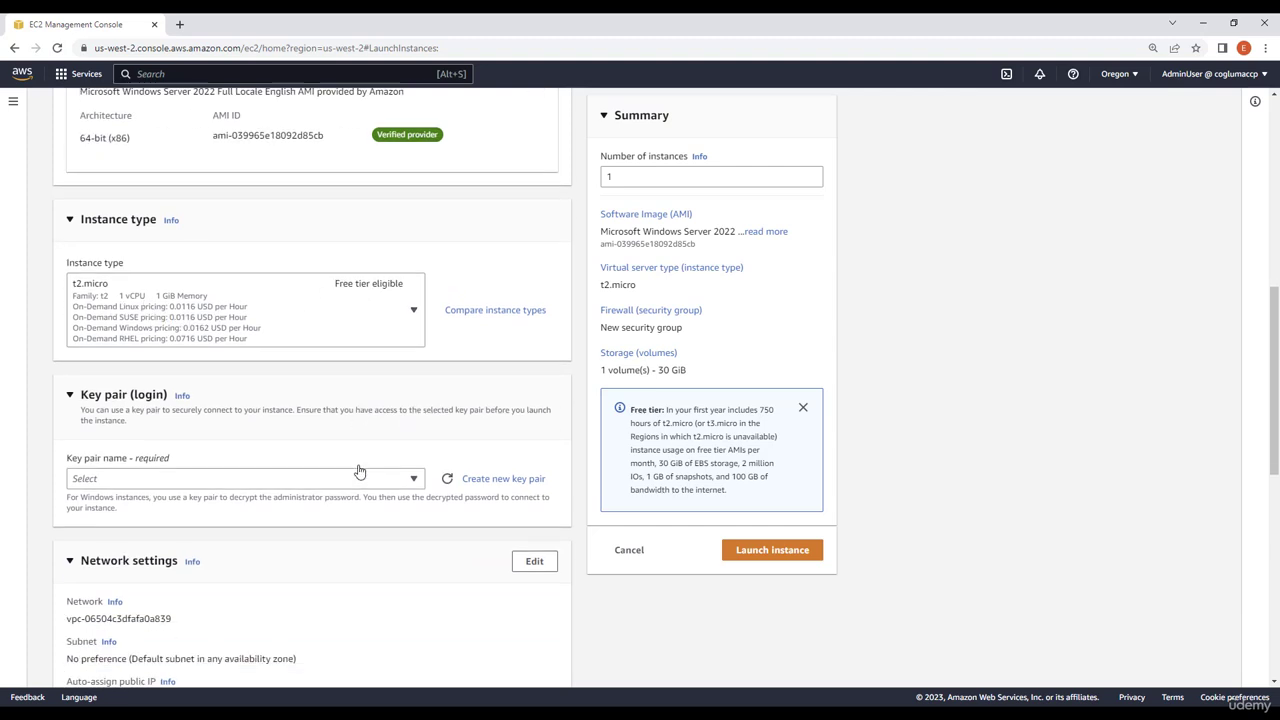
{"action": "left_click", "coordinate": [414, 414]}
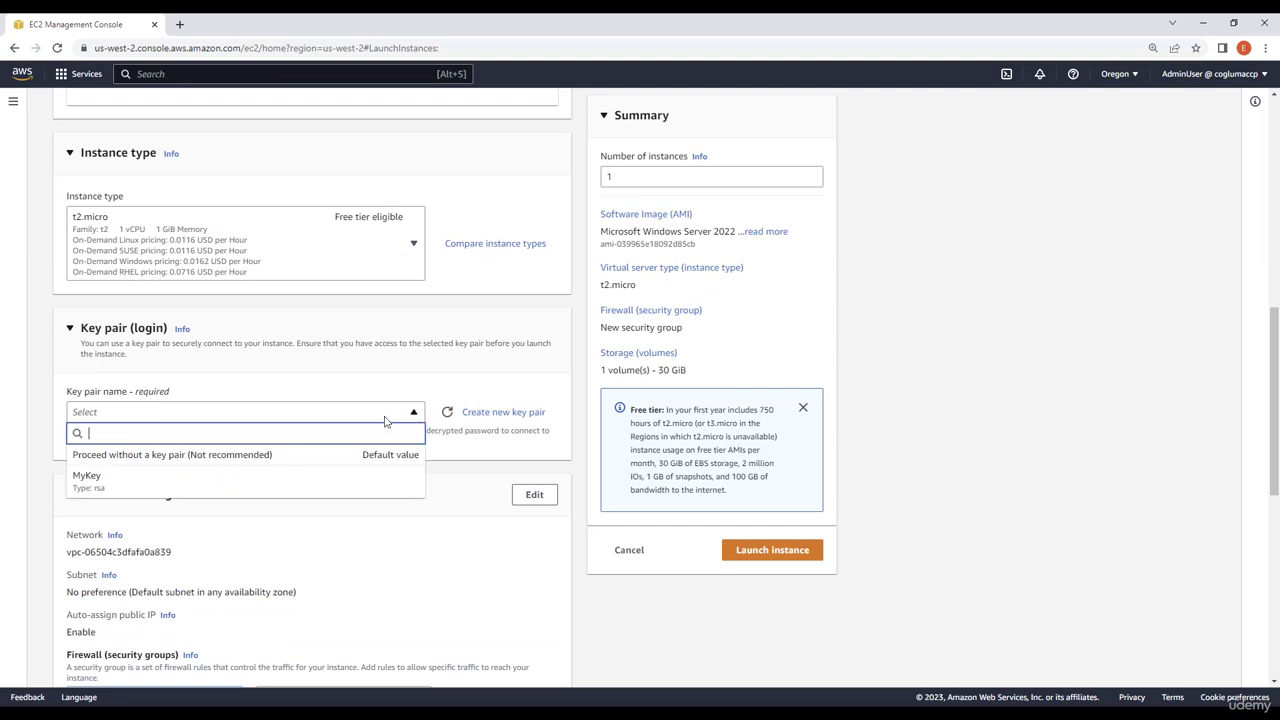
{"action": "left_click", "coordinate": [86, 482]}
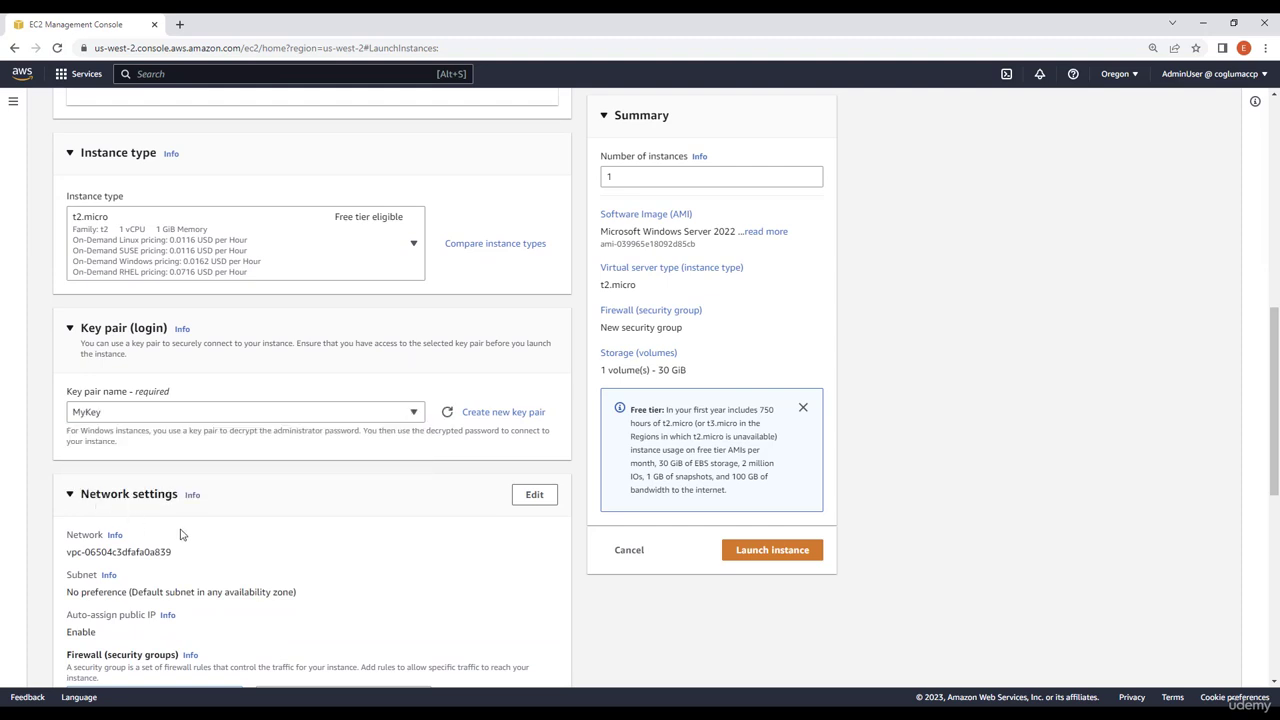
Step: Use an existing security group for the firewall and pick MyCCPSecurityGroup
{"action": "scroll", "coordinate": [167, 378], "scroll_direction": "down", "scroll_amount": 1}
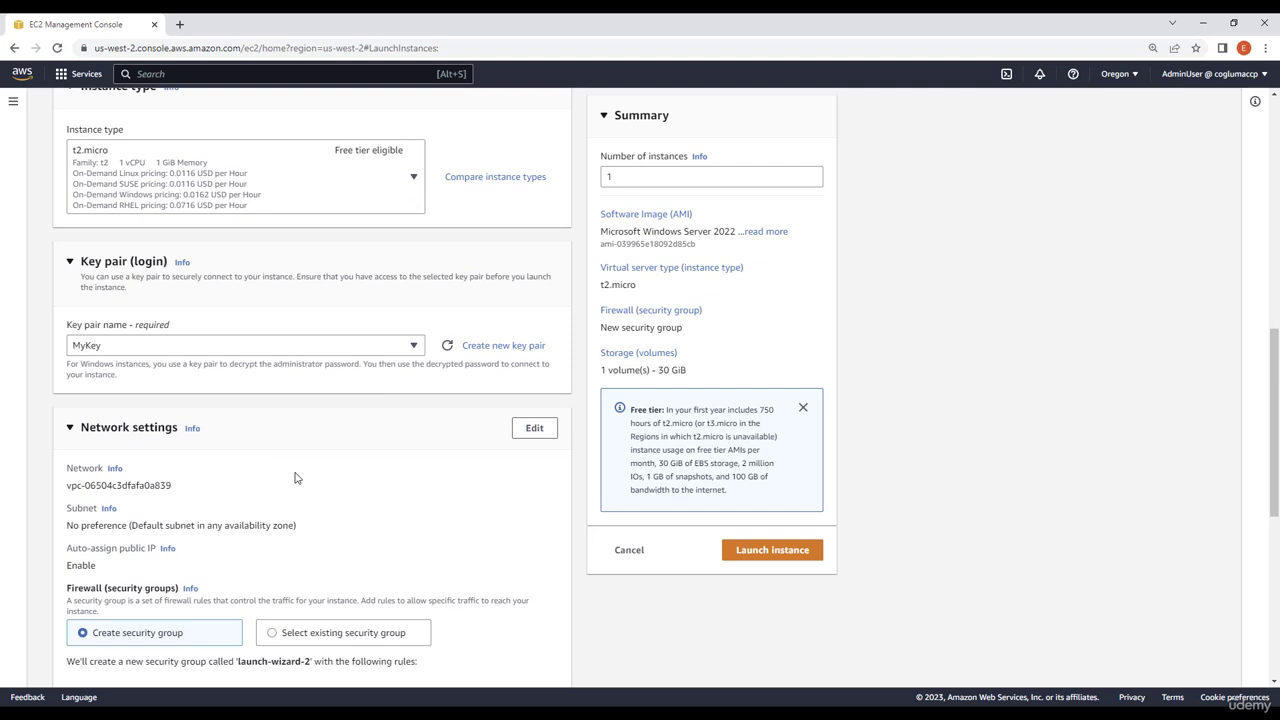
{"action": "scroll", "coordinate": [295, 478], "scroll_direction": "down", "scroll_amount": 2}
{"action": "scroll", "coordinate": [374, 399], "scroll_direction": "down", "scroll_amount": 2}
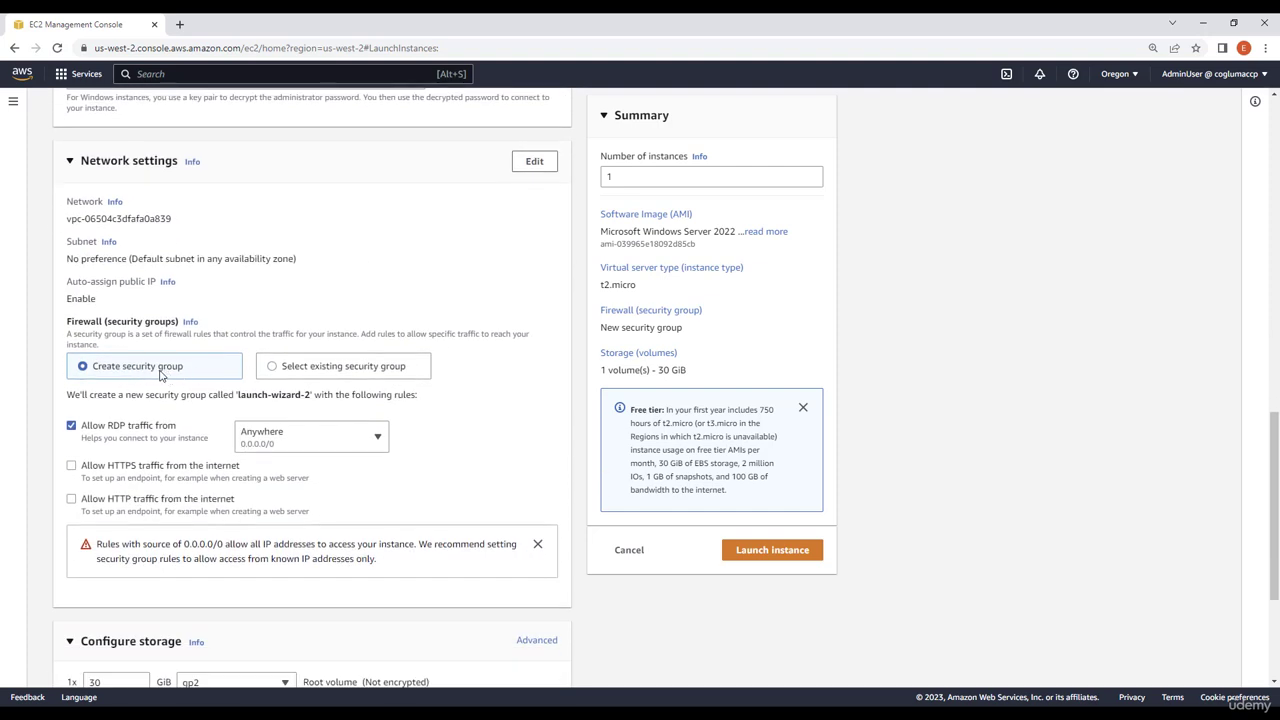
{"action": "left_click", "coordinate": [320, 368]}
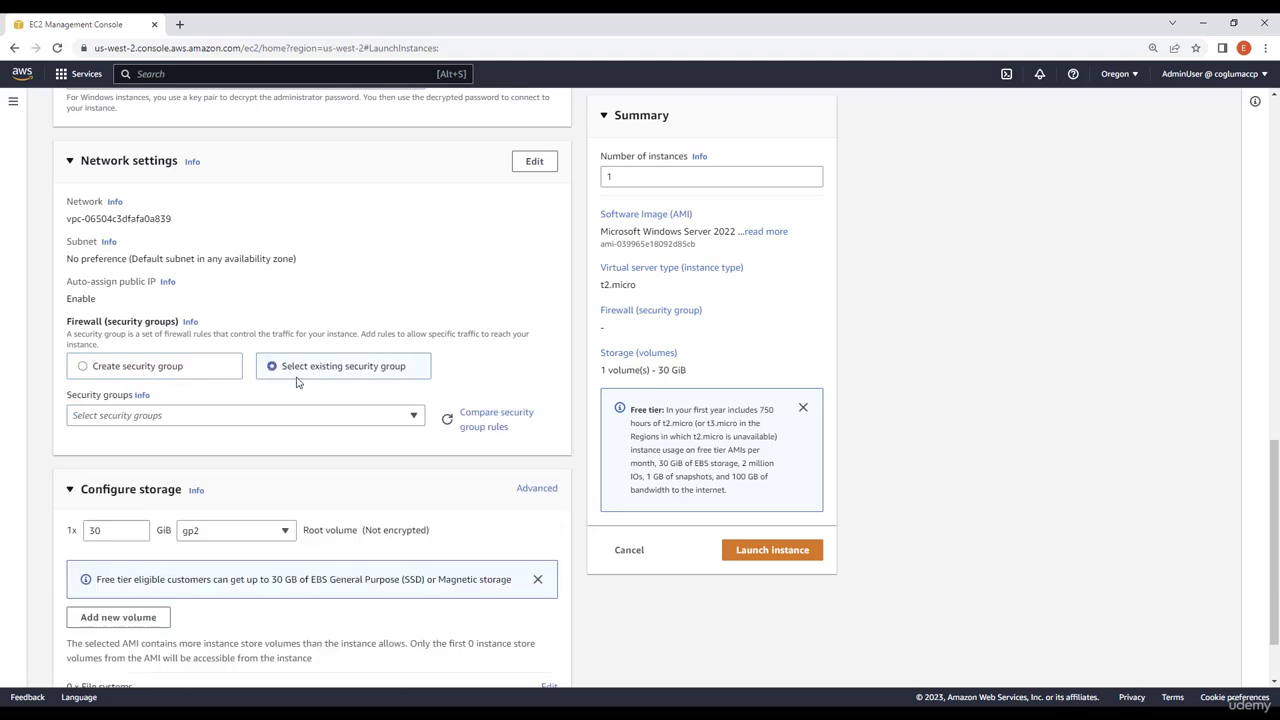
{"action": "left_click", "coordinate": [266, 422]}
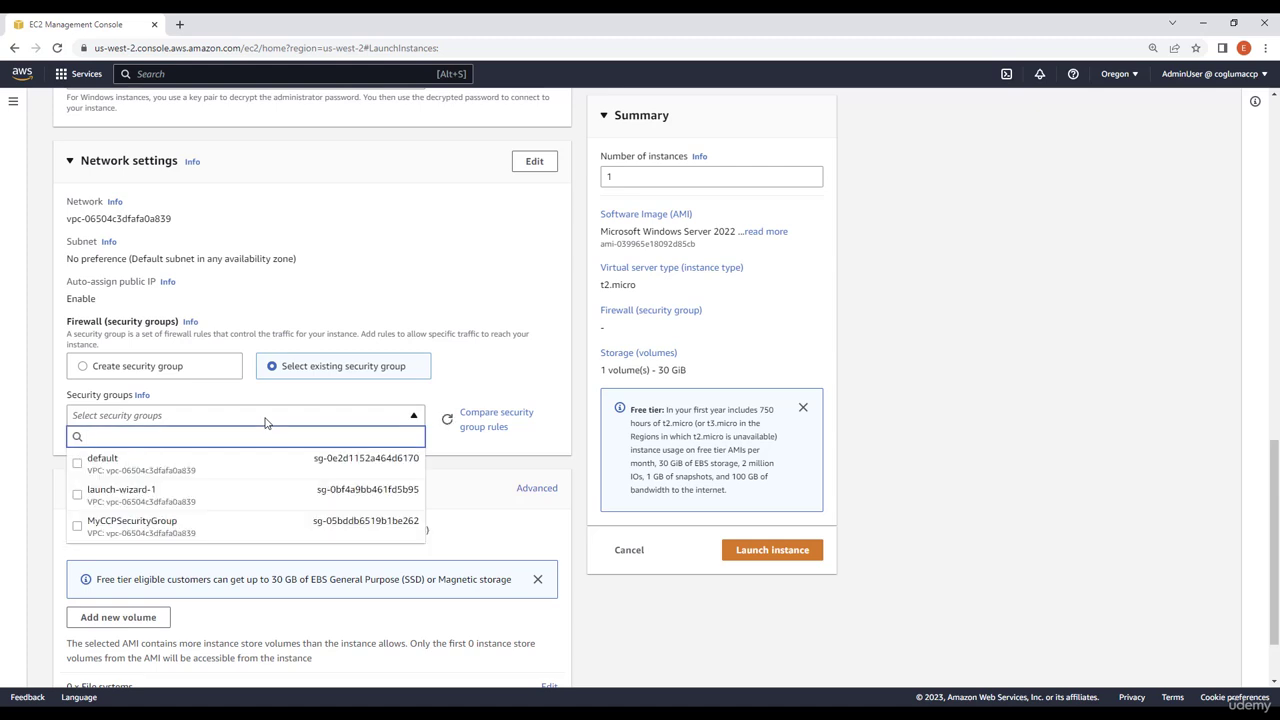
{"action": "left_click", "coordinate": [135, 537]}
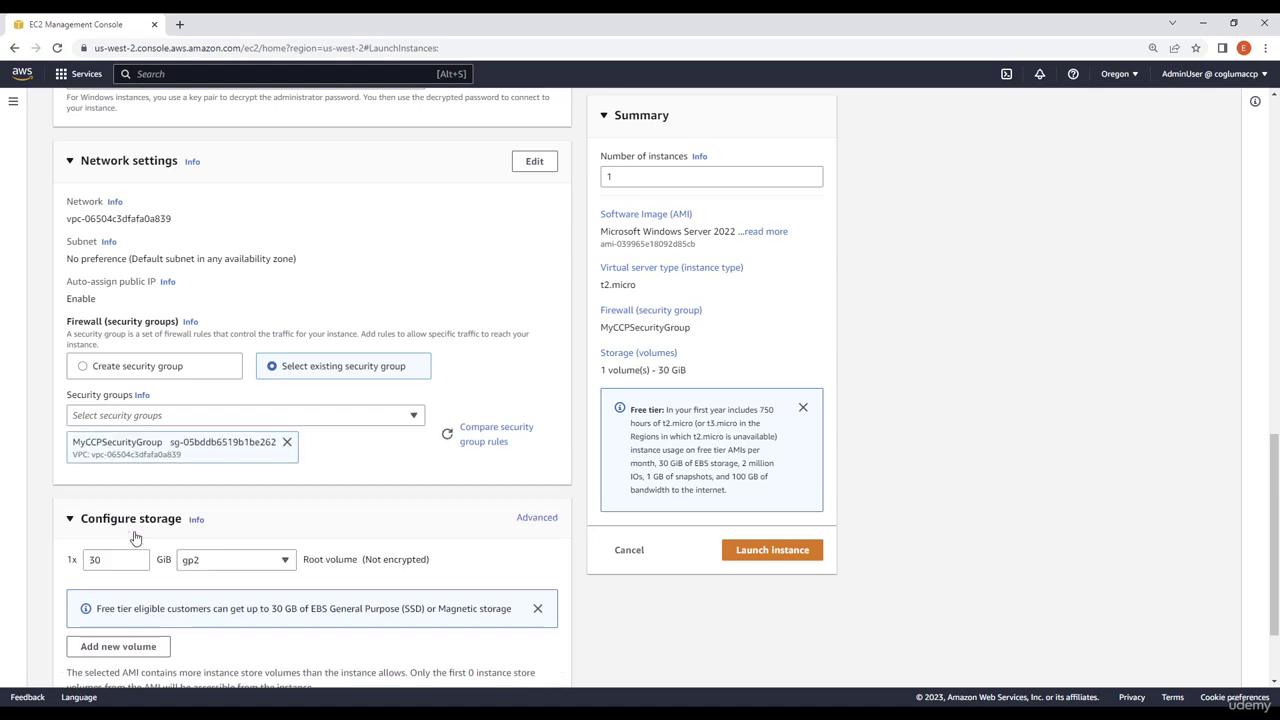
Step: Compare the inbound rules of MyCCPSecurityGroup, then return with the security group selected
{"action": "left_click", "coordinate": [477, 447]}
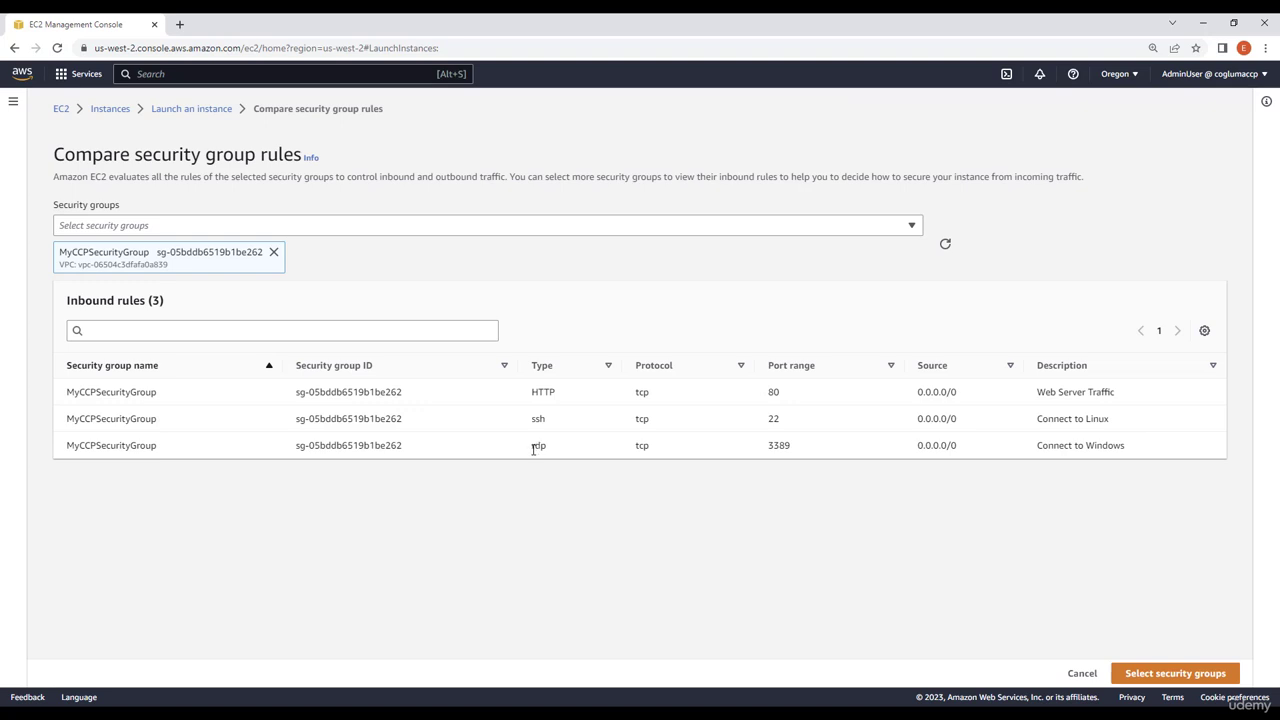
{"action": "left_click_drag", "start_coordinate": [533, 446], "coordinate": [869, 449]}
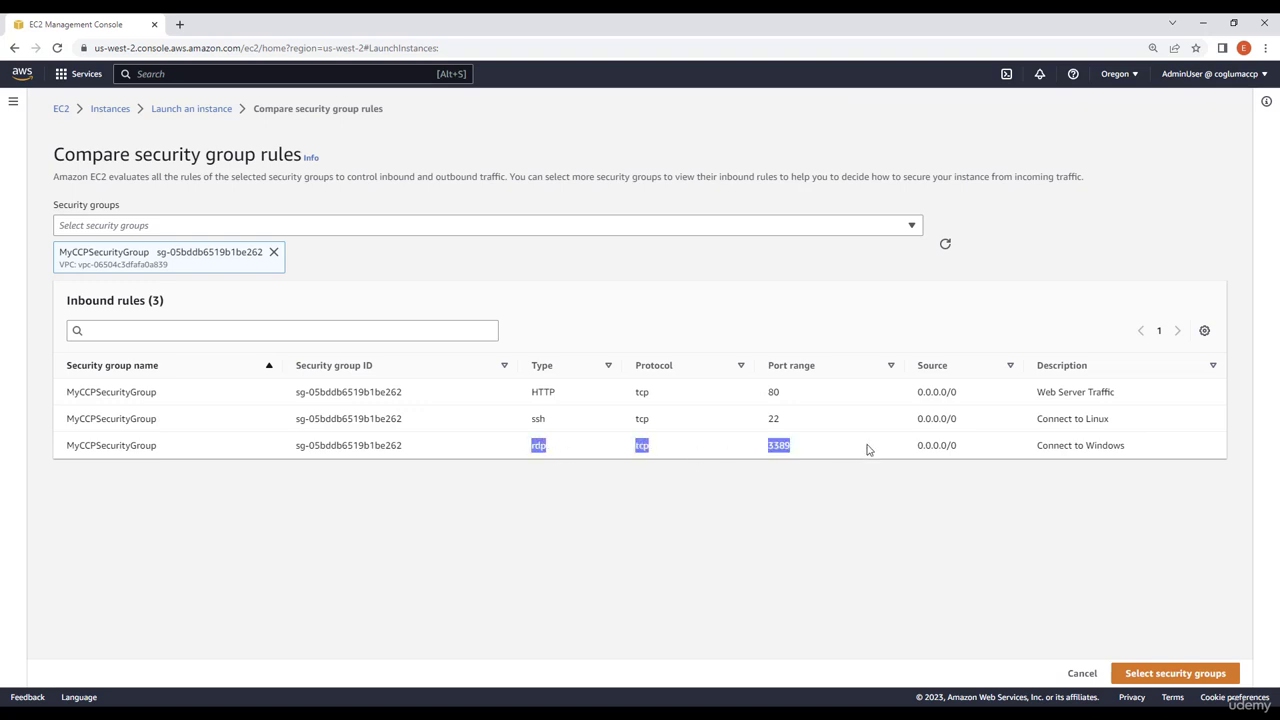
{"action": "left_click", "coordinate": [869, 449]}
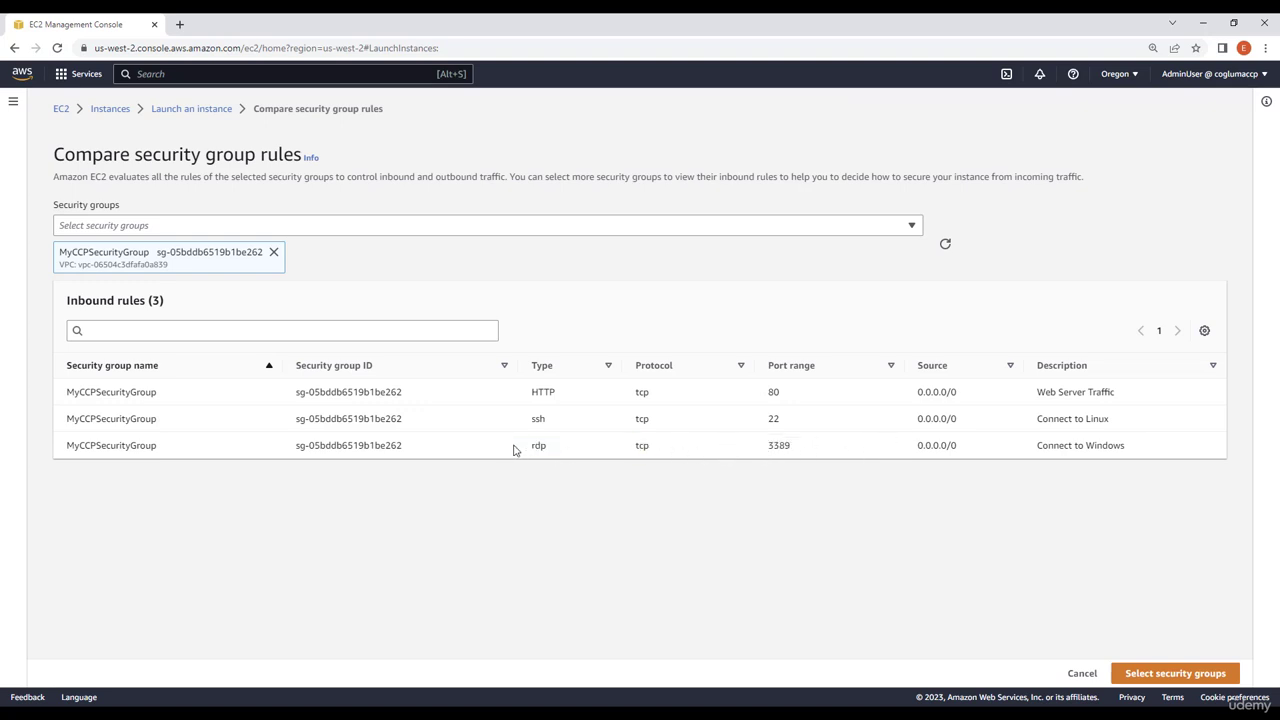
{"action": "left_click_drag", "start_coordinate": [530, 448], "coordinate": [1166, 456]}
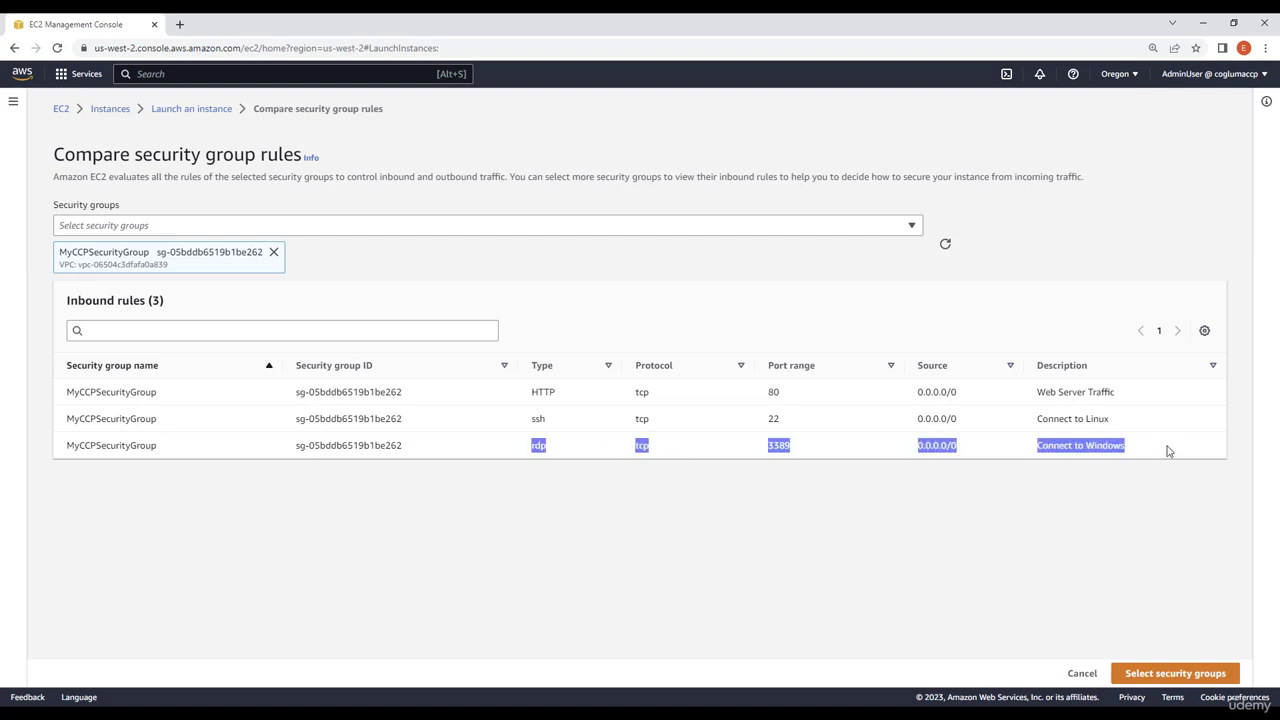
{"action": "left_click", "coordinate": [1160, 455]}
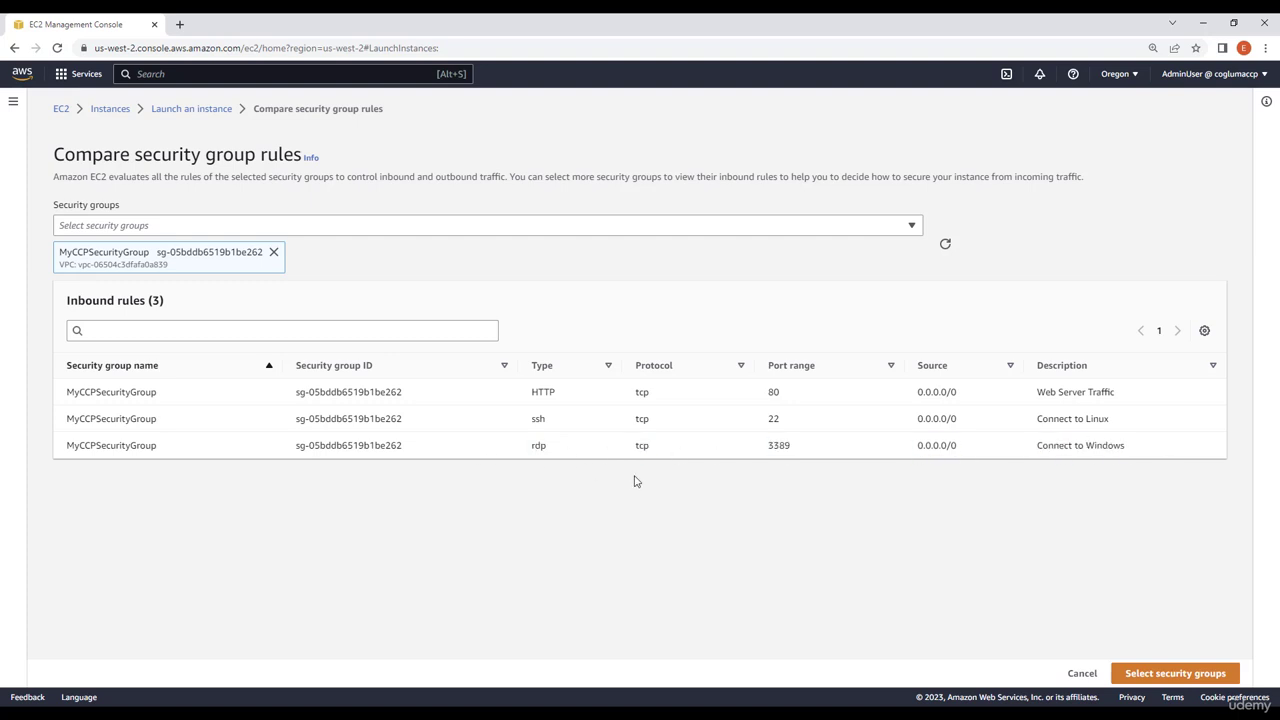
{"action": "left_click", "coordinate": [1172, 673]}
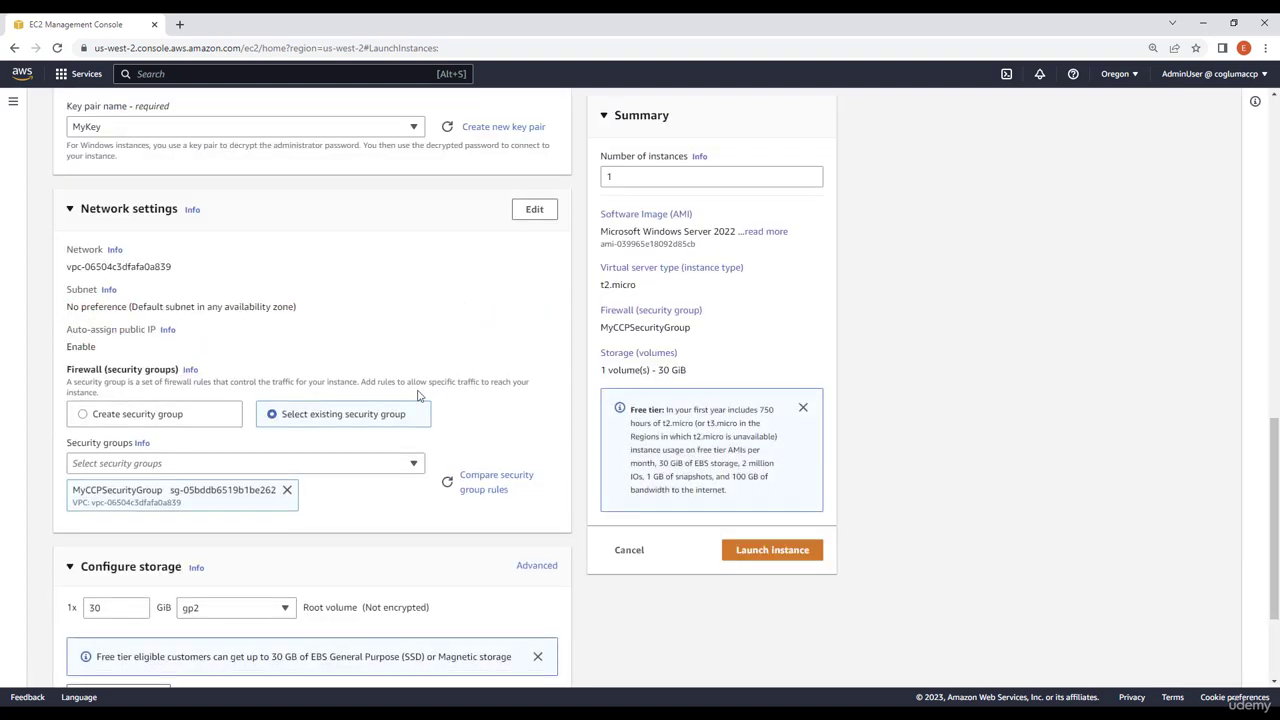
Step: Review the storage settings and launch the instance
{"action": "scroll", "coordinate": [418, 396], "scroll_direction": "down", "scroll_amount": 2}
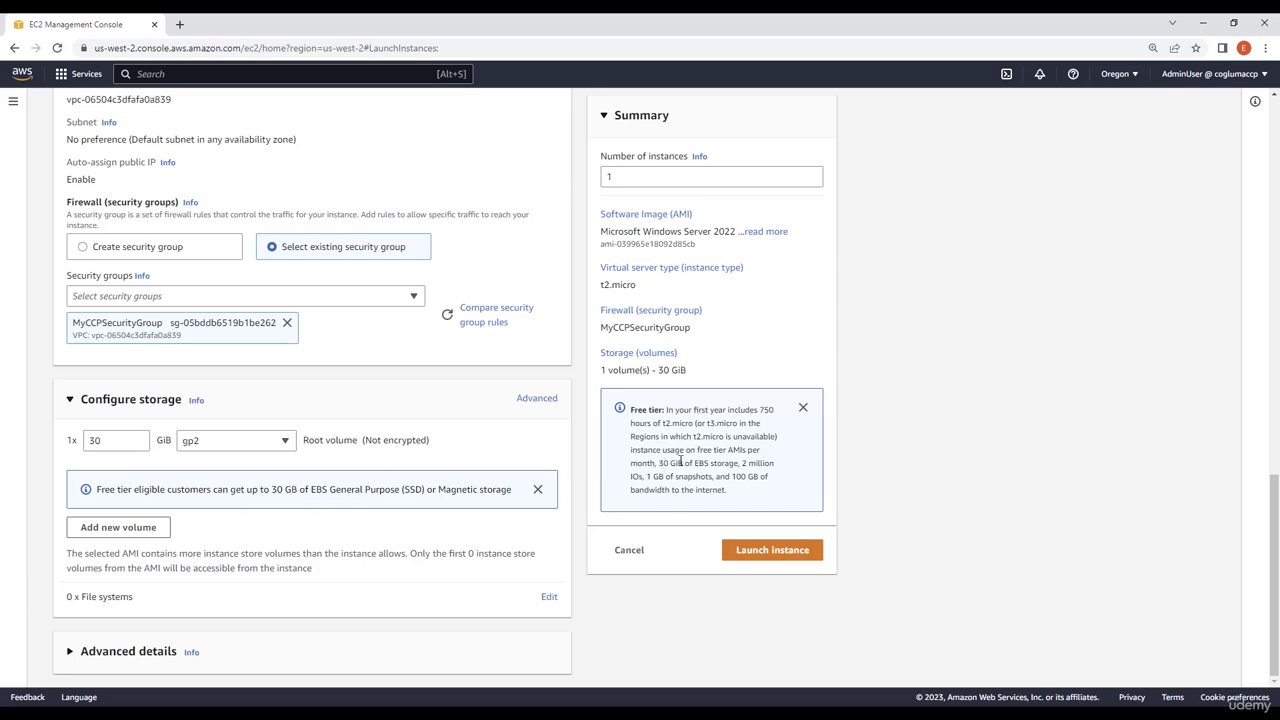
{"action": "left_click_drag", "start_coordinate": [660, 463], "coordinate": [736, 463]}
{"action": "left_click", "coordinate": [242, 489]}
{"action": "left_click", "coordinate": [768, 552]}
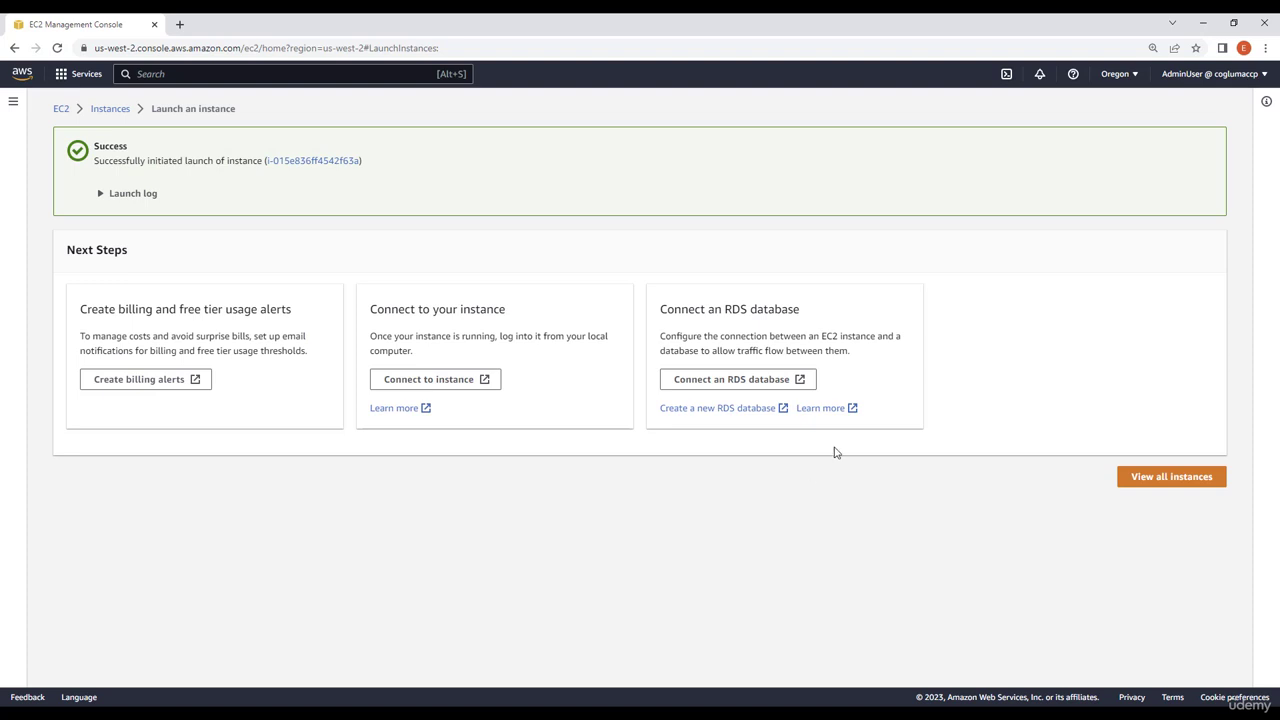
Step: Open the new instance's details and examine the inbound rules on its security tab
{"action": "left_click", "coordinate": [1165, 479]}
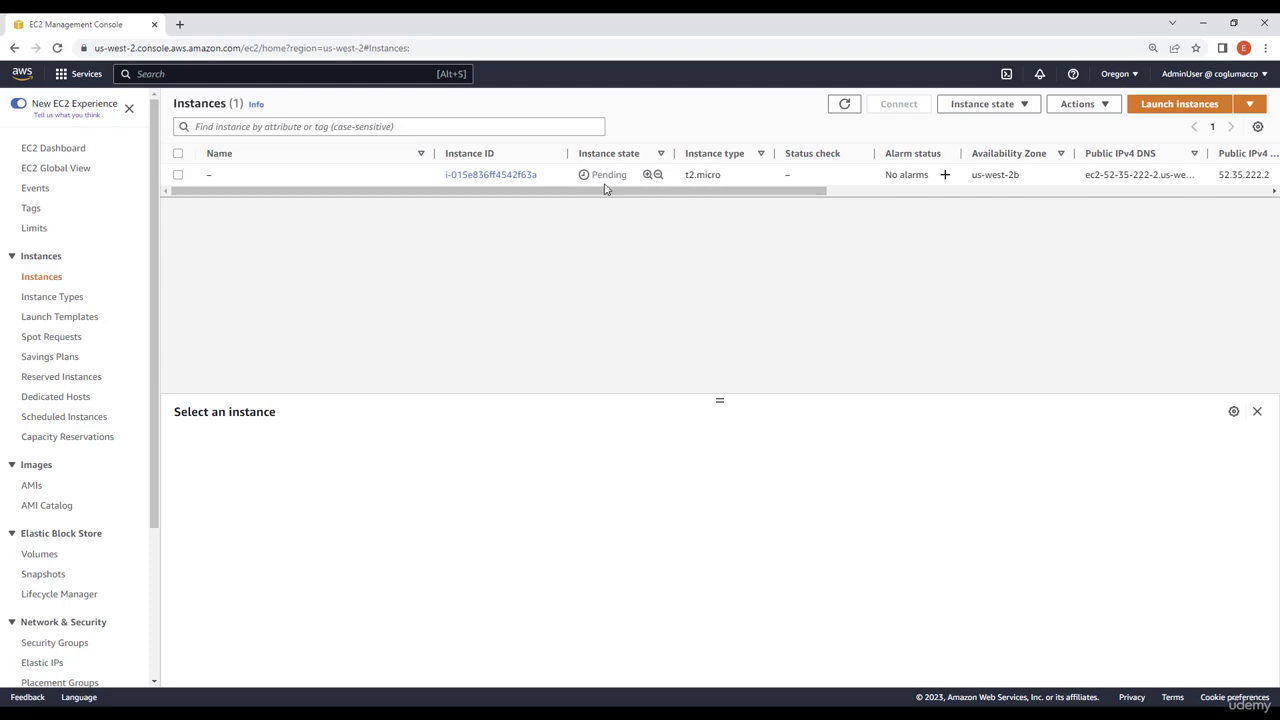
{"action": "left_click", "coordinate": [458, 175]}
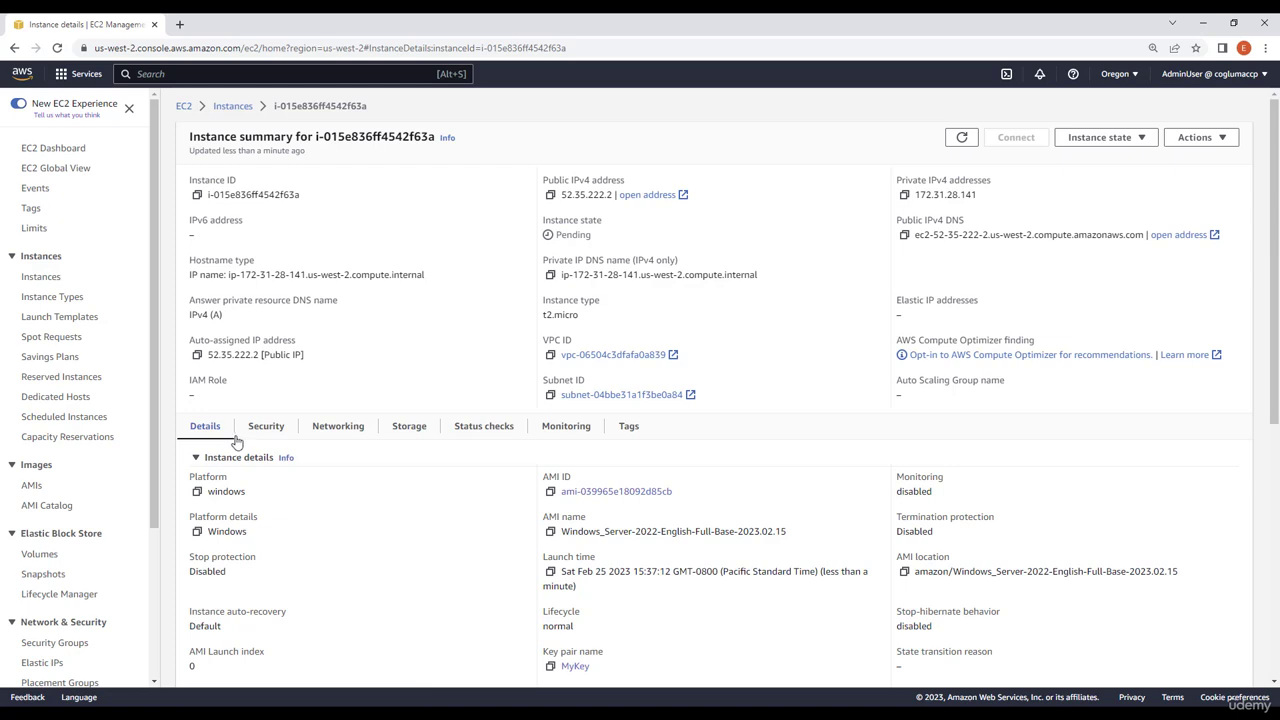
{"action": "left_click", "coordinate": [270, 428]}
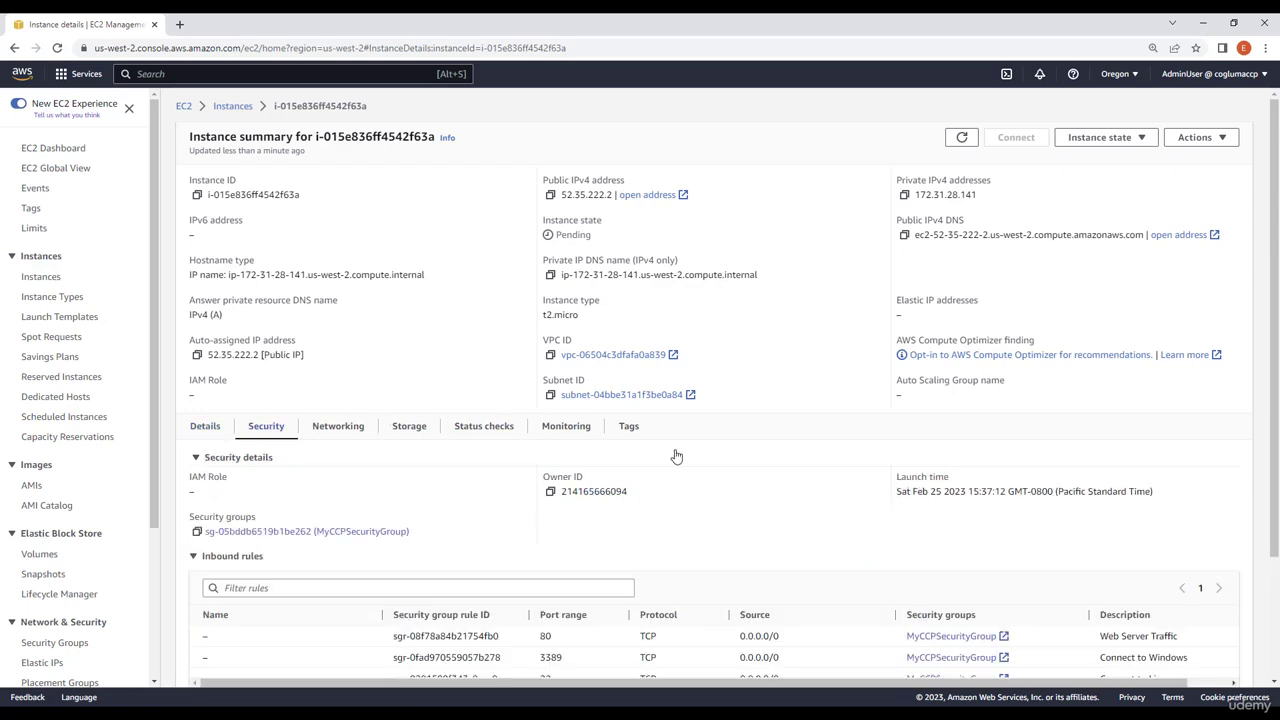
{"action": "scroll", "coordinate": [674, 455], "scroll_direction": "down", "scroll_amount": 2}
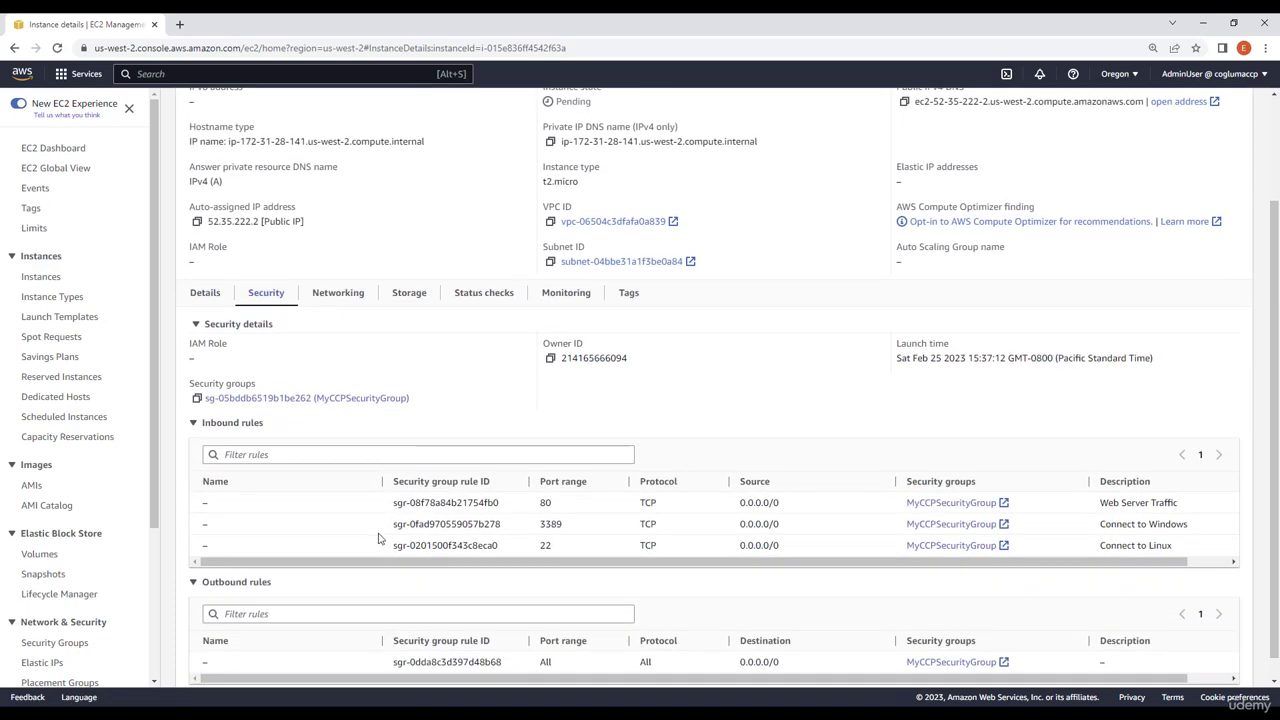
{"action": "mouse_move", "coordinate": [390, 524]}
{"action": "left_mouse_down"}
{"action": "mouse_move", "coordinate": [814, 531]}
{"action": "mouse_move", "coordinate": [396, 537]}
{"action": "left_mouse_up"}
{"action": "left_click", "coordinate": [813, 533]}
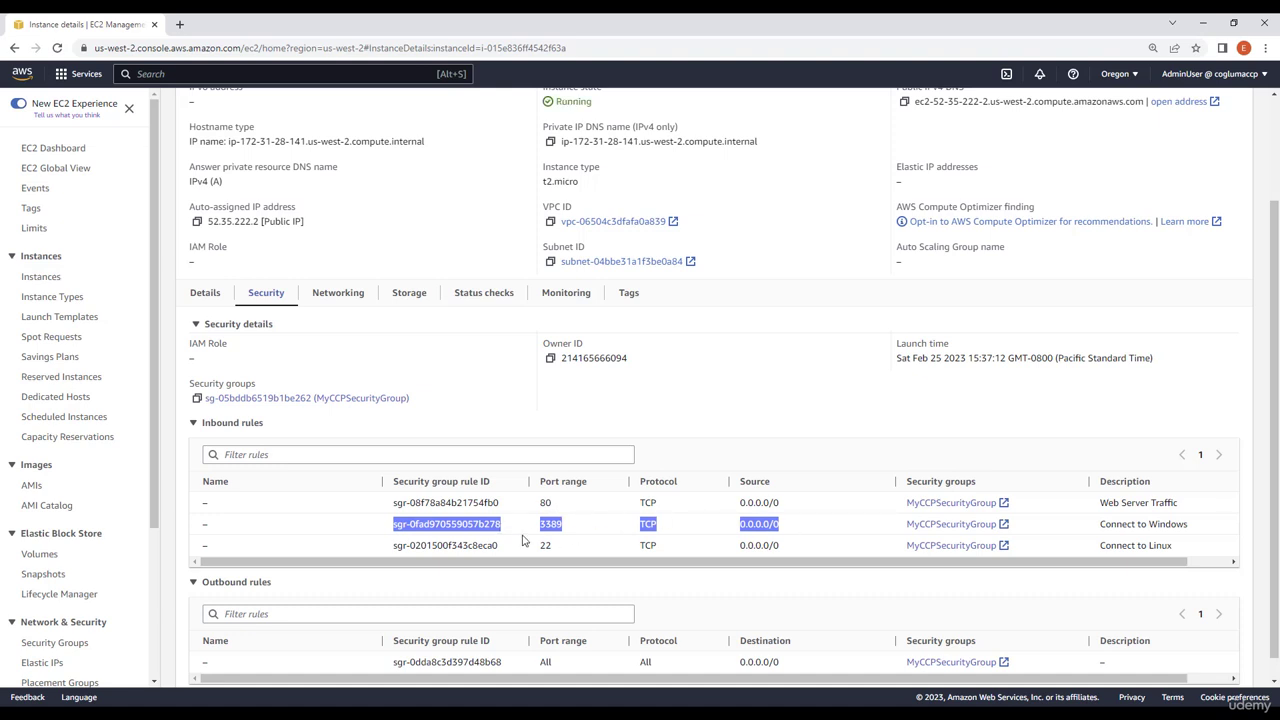
{"action": "scroll", "coordinate": [650, 480], "scroll_direction": "up", "scroll_amount": 2}
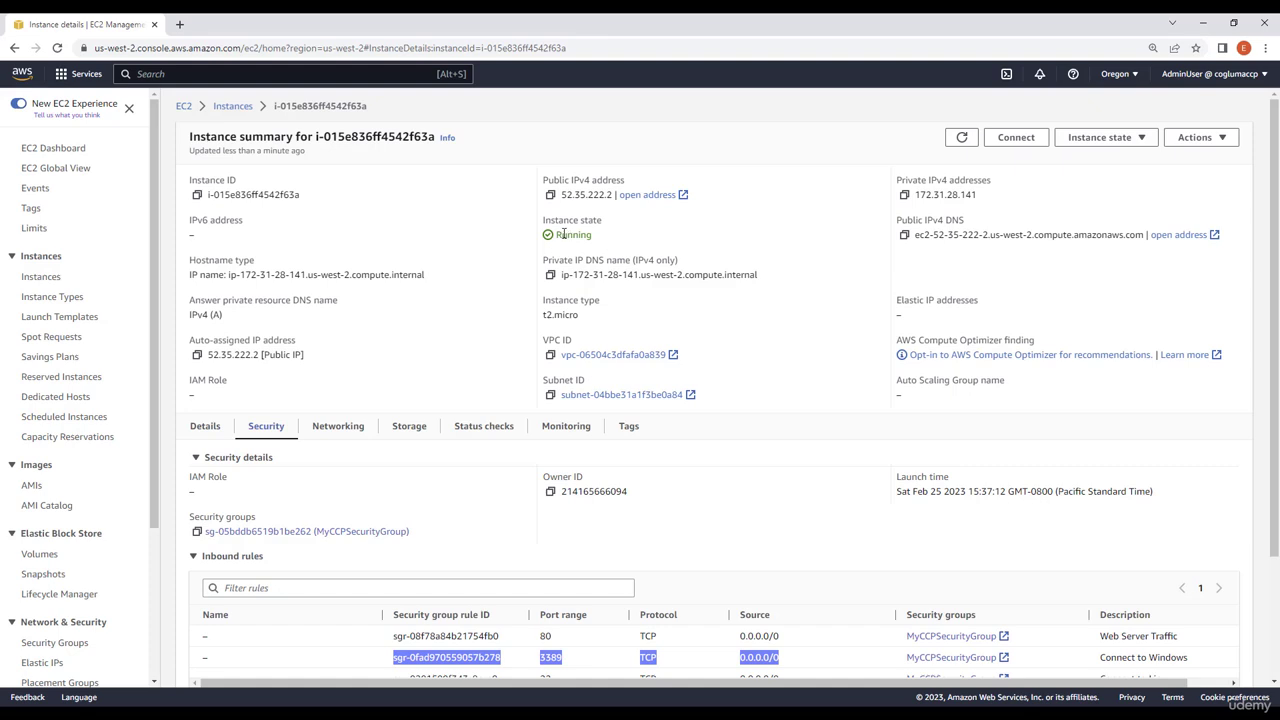
Step: Refresh the instance summary, open Connect to instance, and switch to the RDP client option
{"action": "left_click", "coordinate": [962, 139]}
{"action": "left_click", "coordinate": [1016, 138]}
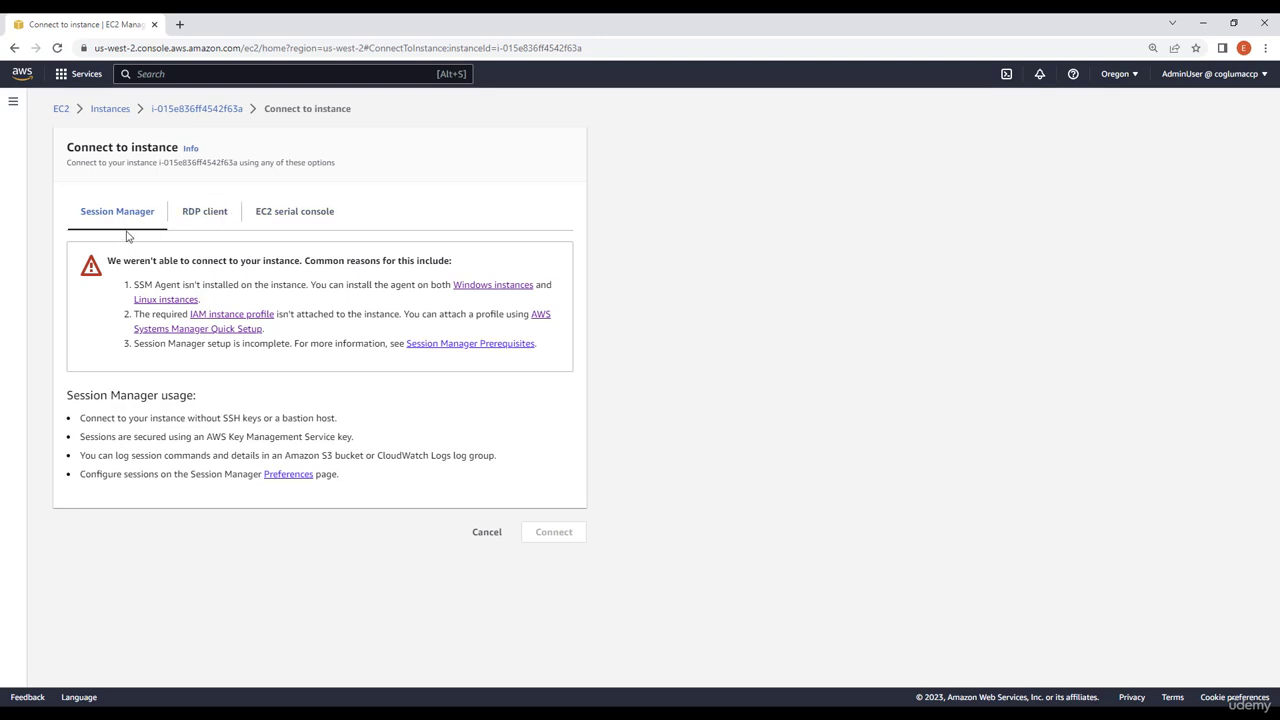
{"action": "left_click", "coordinate": [213, 215]}
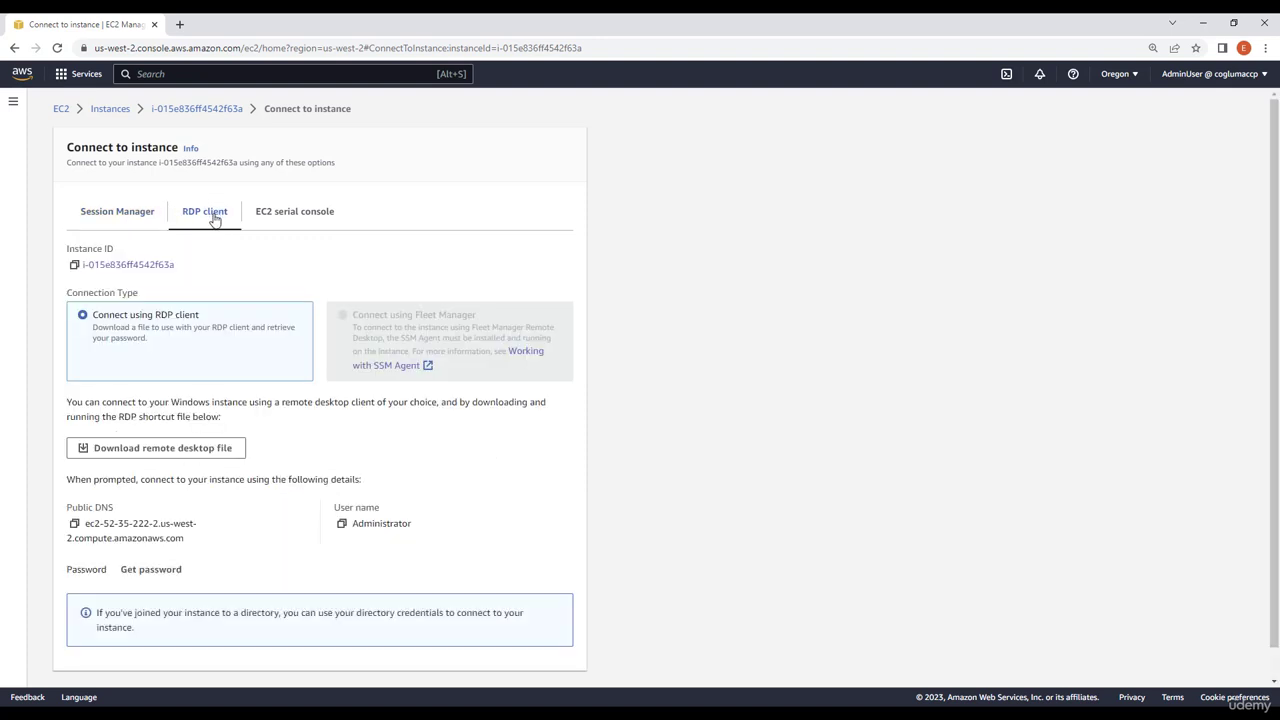
Step: Download the remote desktop file and save it in the Desktop Folder
{"action": "scroll", "coordinate": [283, 234], "scroll_direction": "down", "scroll_amount": 1}
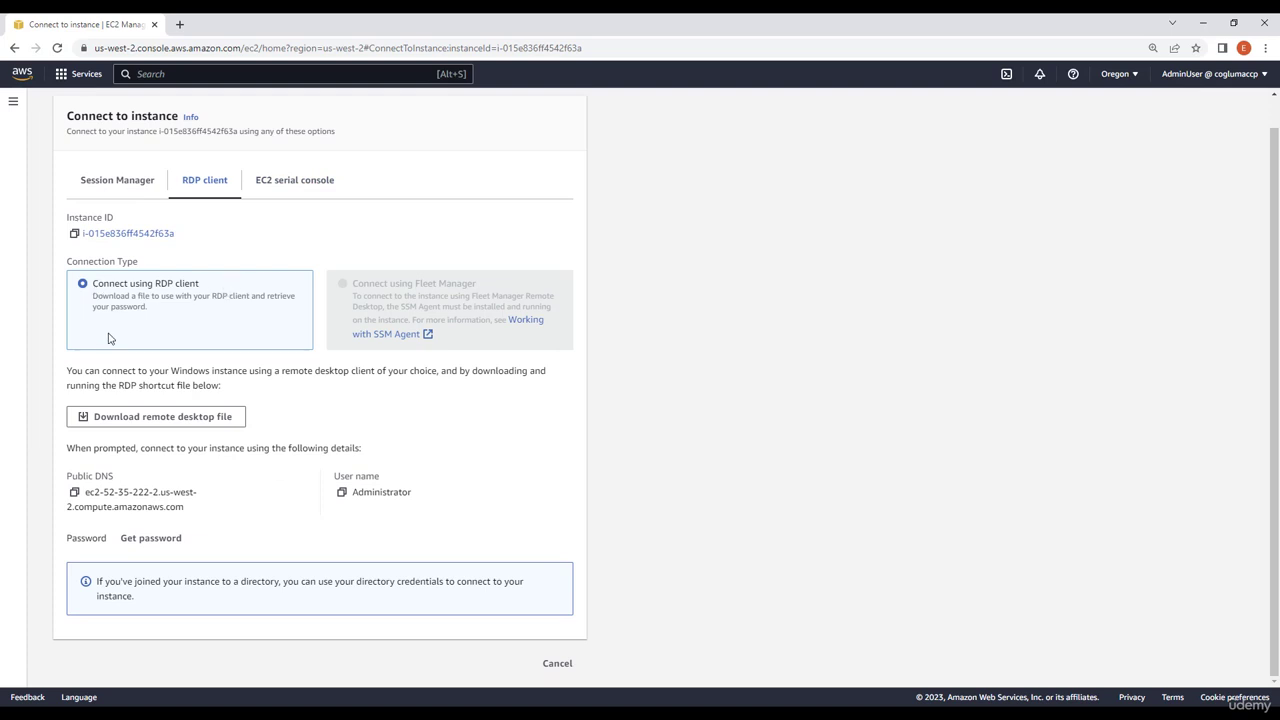
{"action": "left_click", "coordinate": [144, 420]}
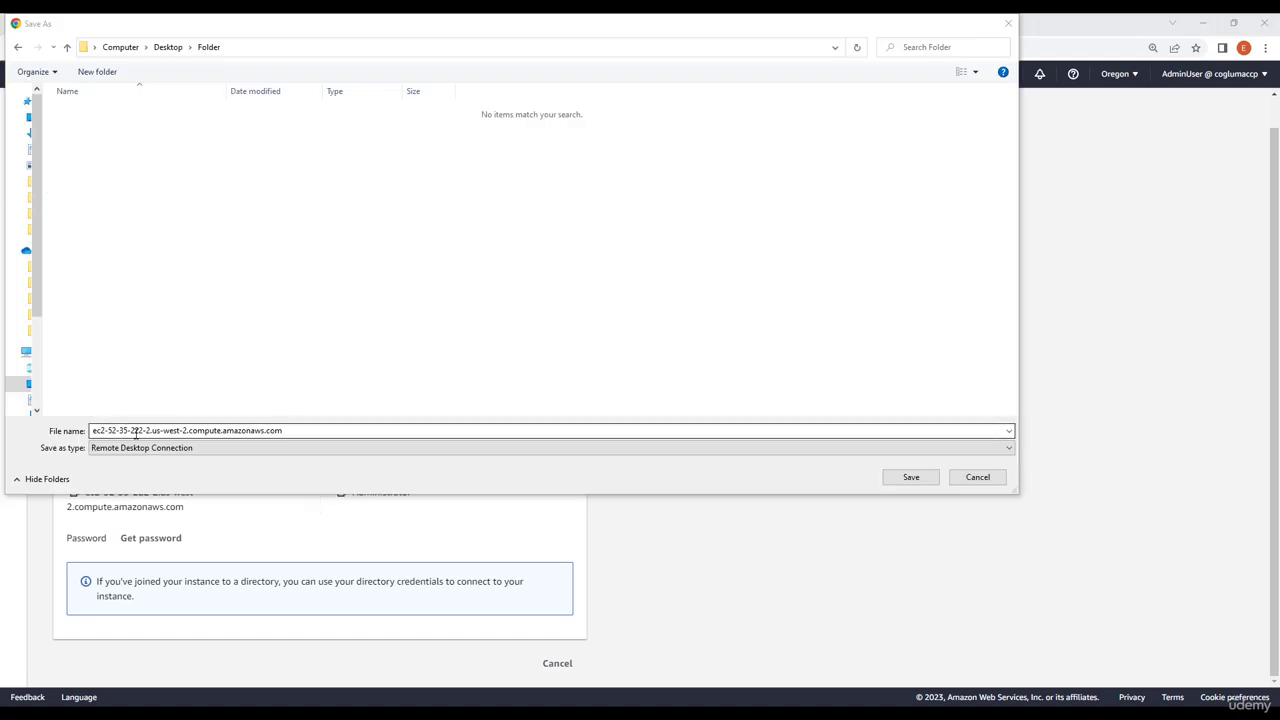
{"action": "left_click", "coordinate": [911, 478]}
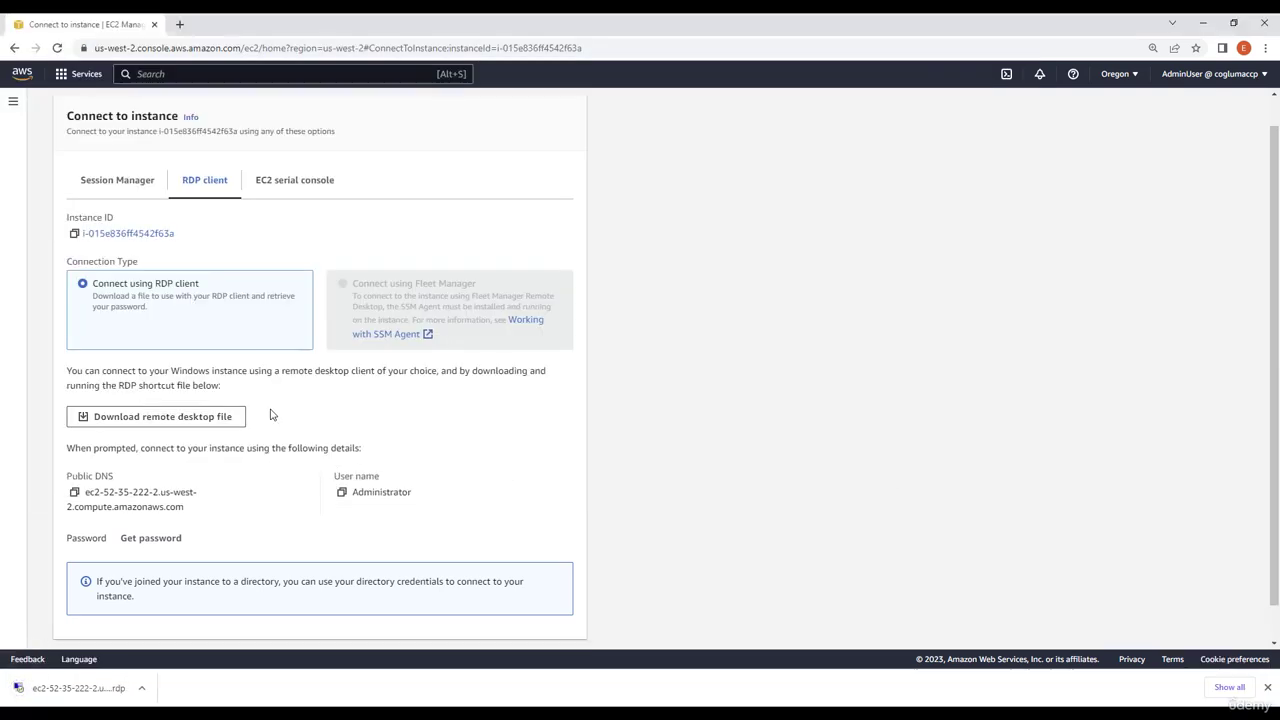
Step: Retrieve the Windows administrator password by uploading the MyKey.pem private key file and decrypting it
{"action": "scroll", "coordinate": [200, 478], "scroll_direction": "down", "scroll_amount": 1}
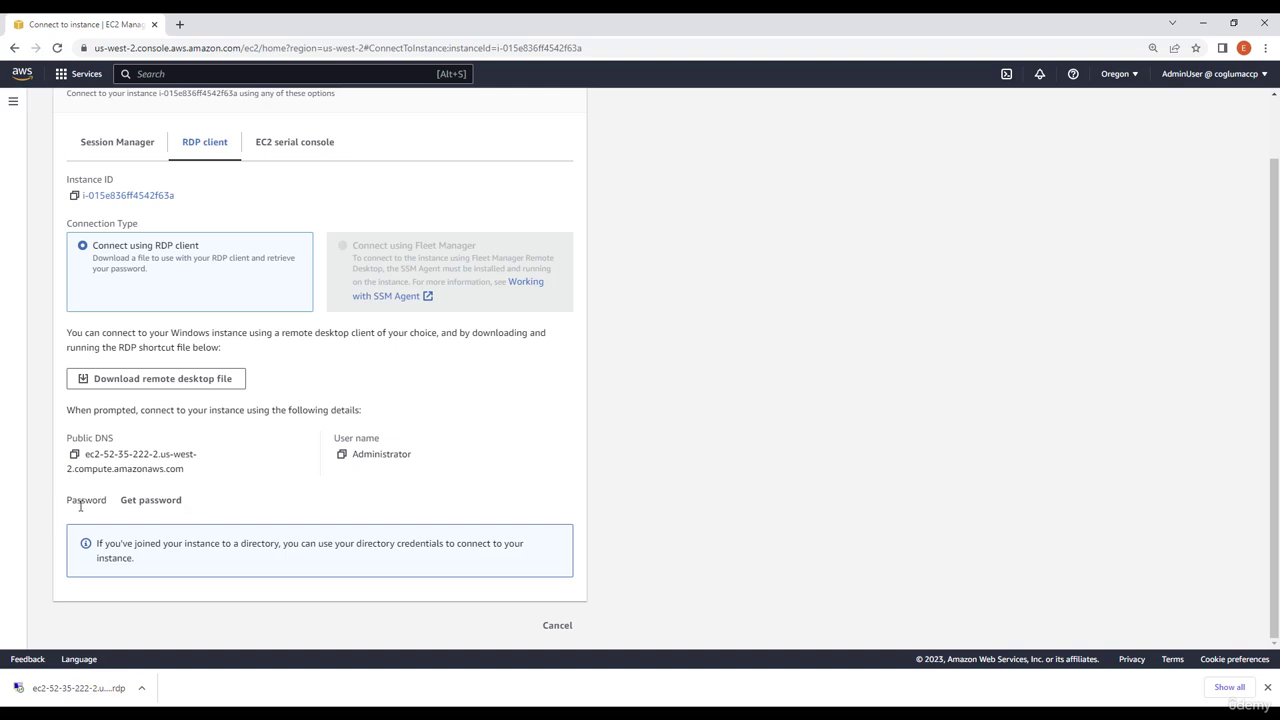
{"action": "left_click", "coordinate": [155, 503]}
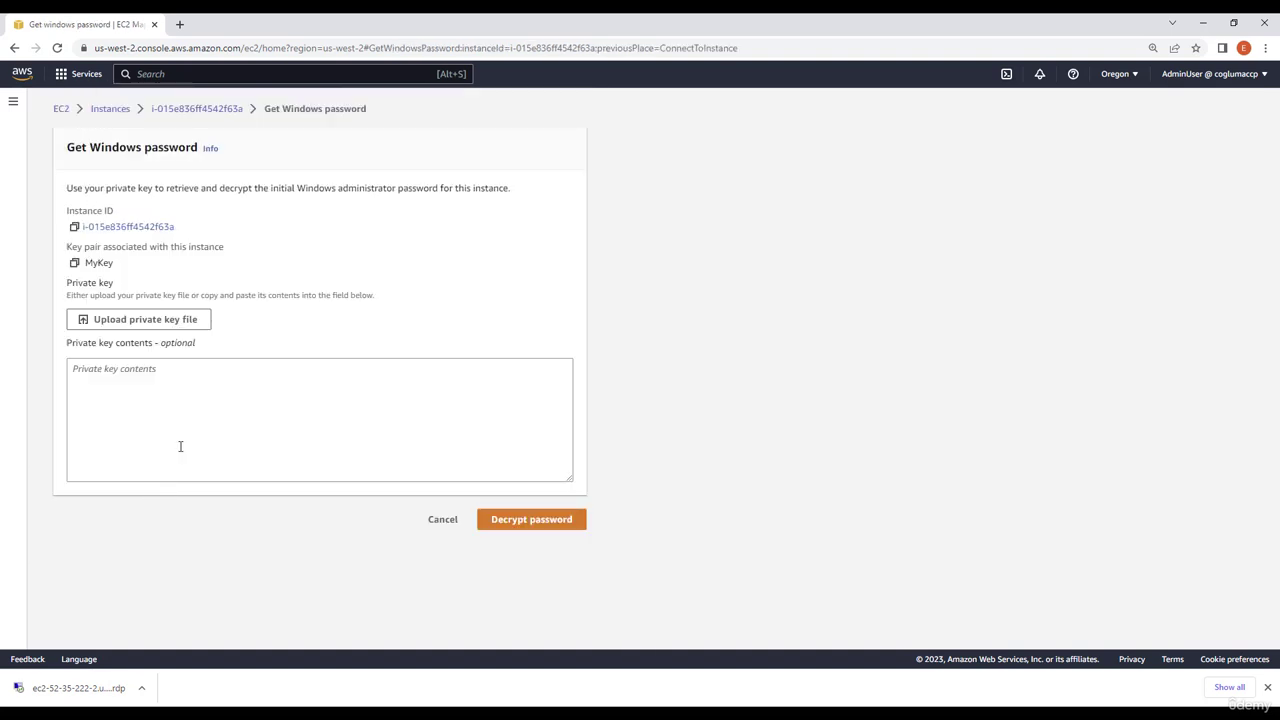
{"action": "left_click", "coordinate": [128, 320]}
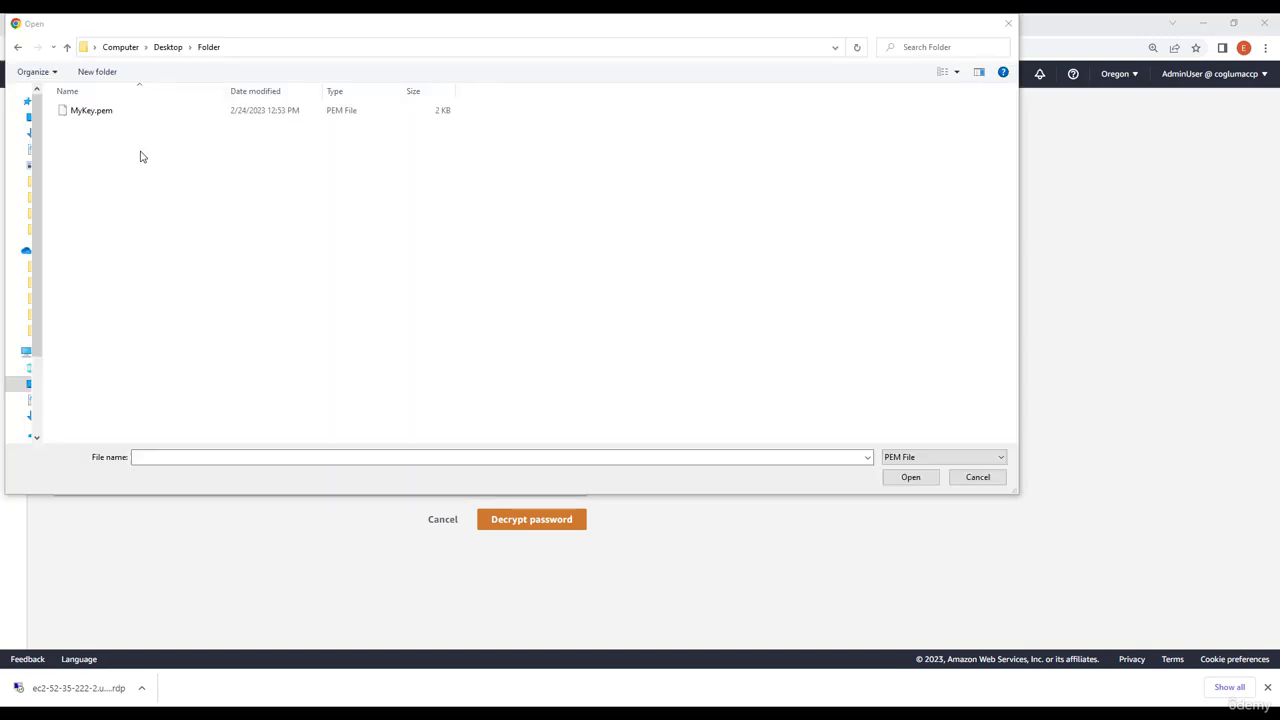
{"action": "left_click", "coordinate": [95, 114]}
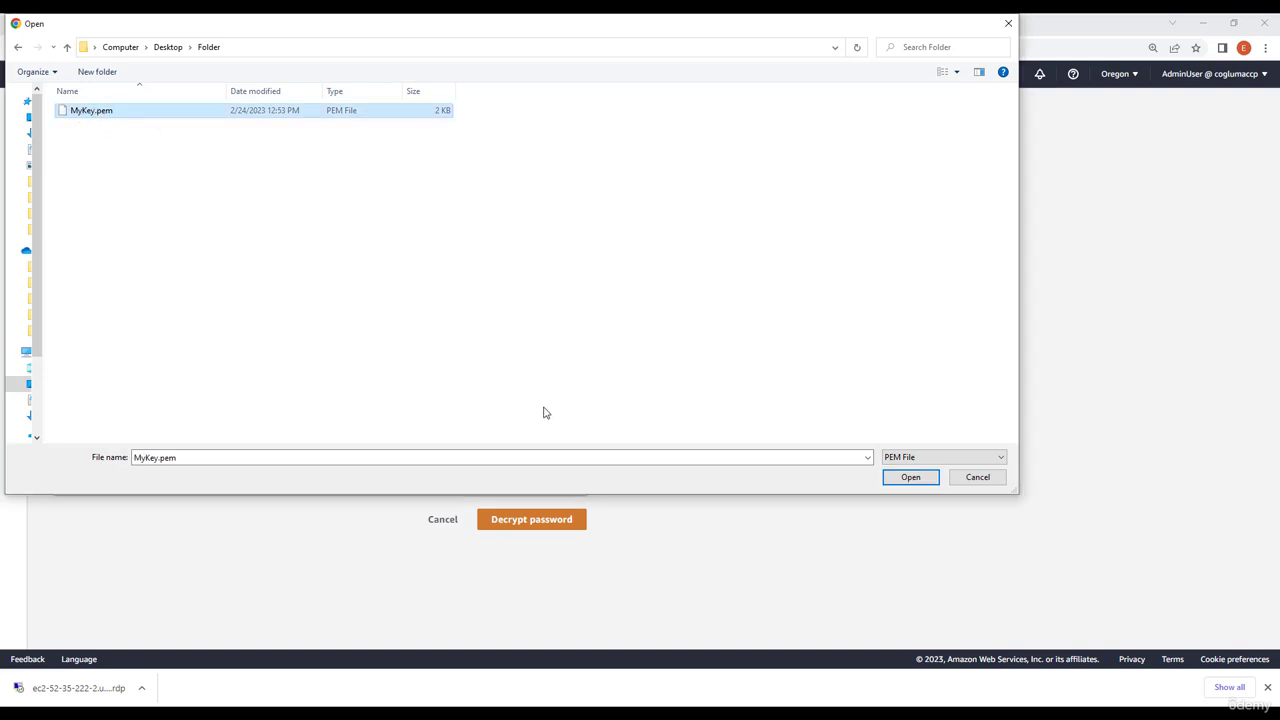
{"action": "left_click", "coordinate": [910, 477]}
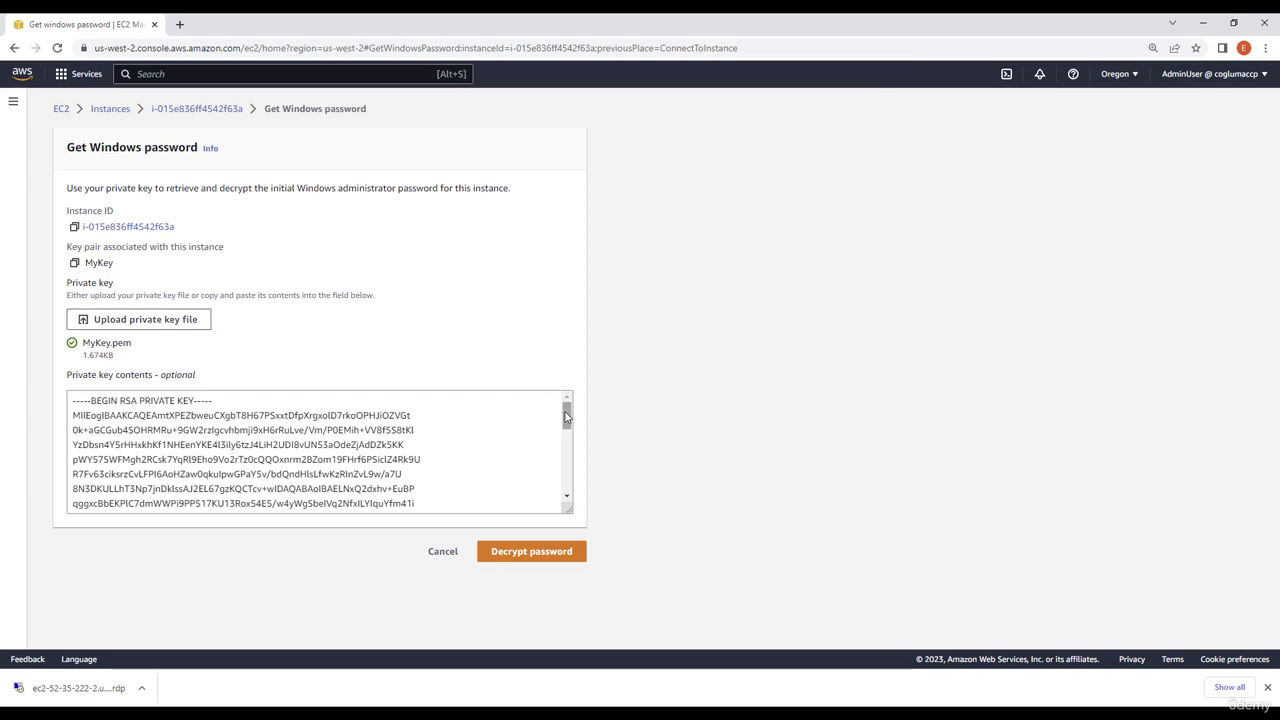
{"action": "left_click_drag", "start_coordinate": [567, 413], "coordinate": [300, 340]}
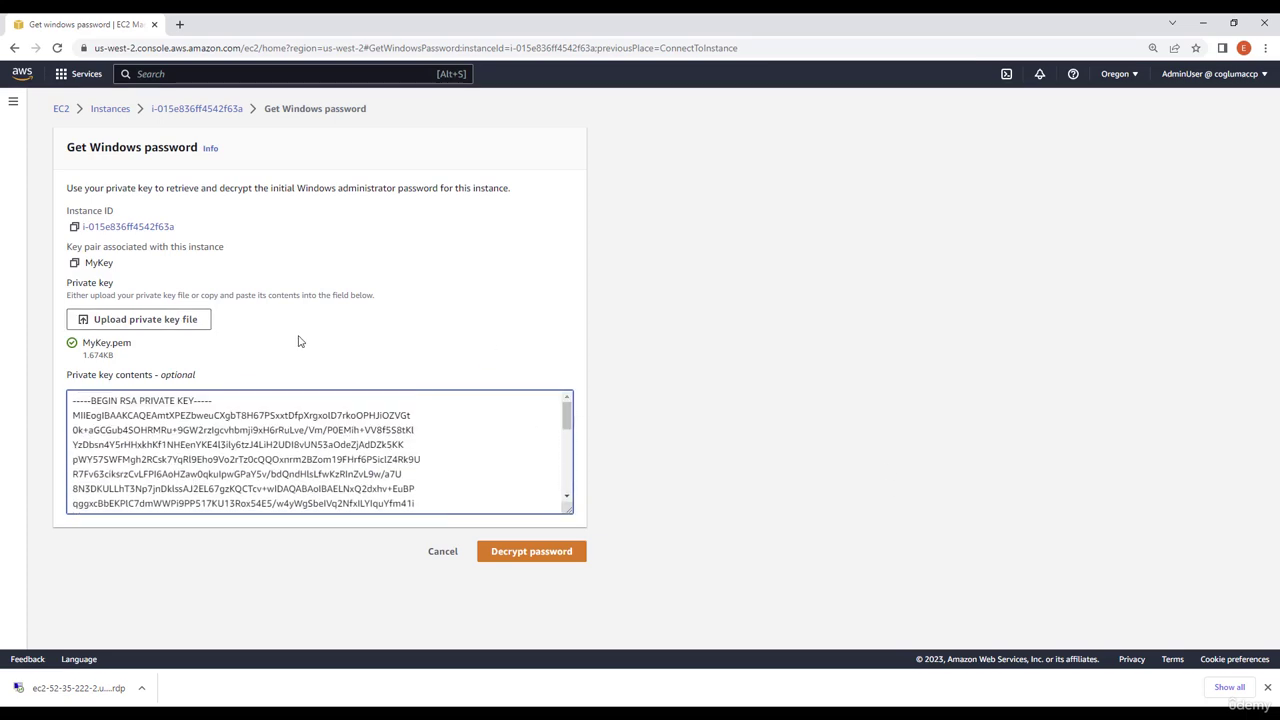
{"action": "left_click", "coordinate": [537, 553]}
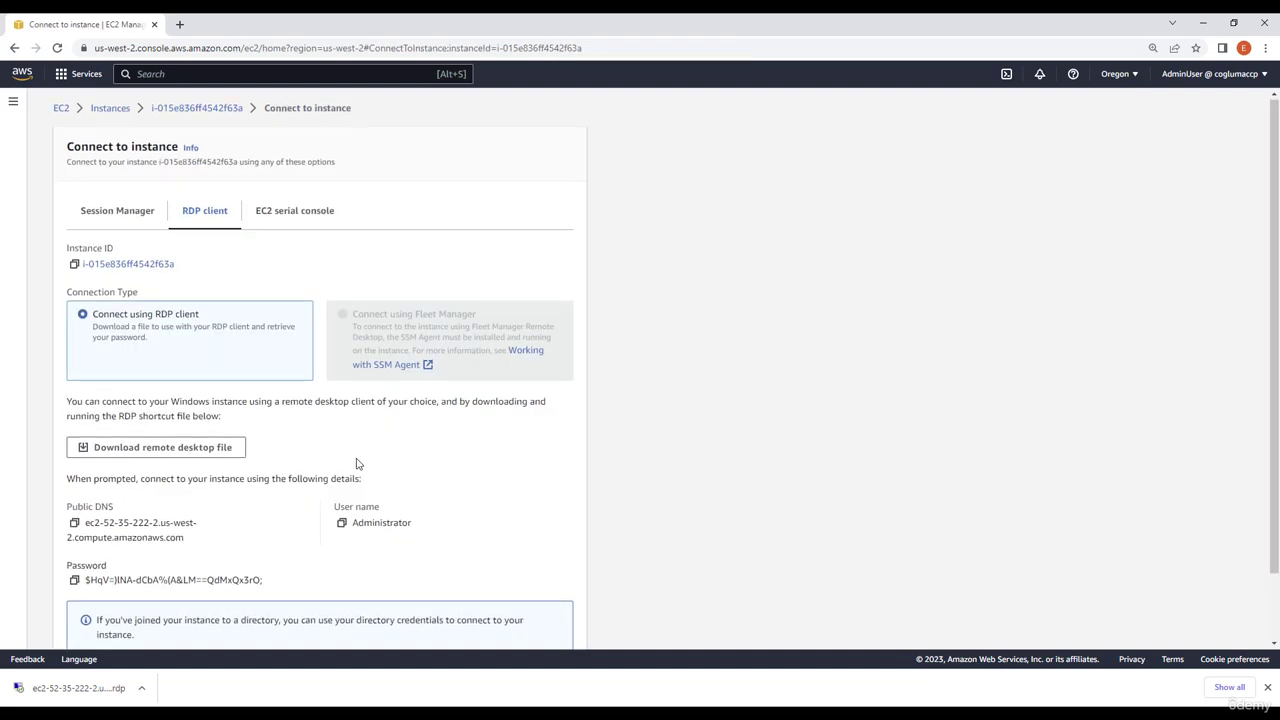
Step: Copy the decrypted administrator password and open the downloaded remote desktop file
{"action": "scroll", "coordinate": [357, 463], "scroll_direction": "down", "scroll_amount": 2}
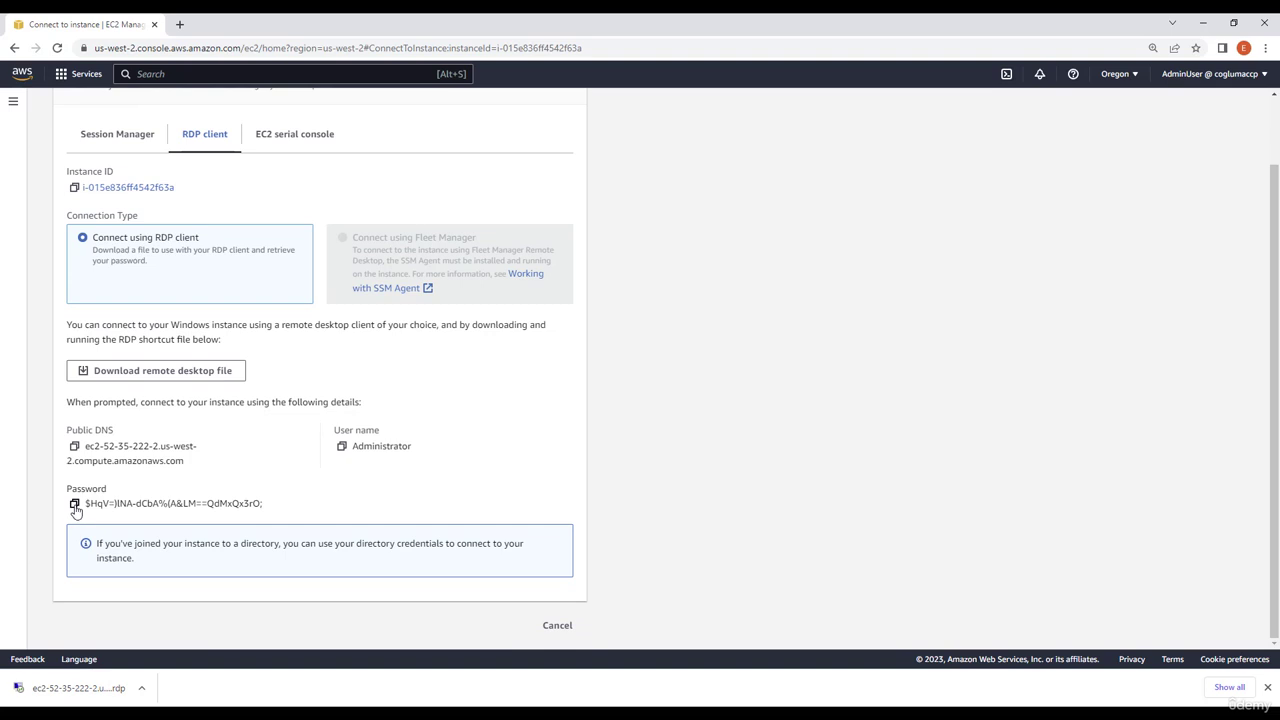
{"action": "left_click", "coordinate": [74, 504]}
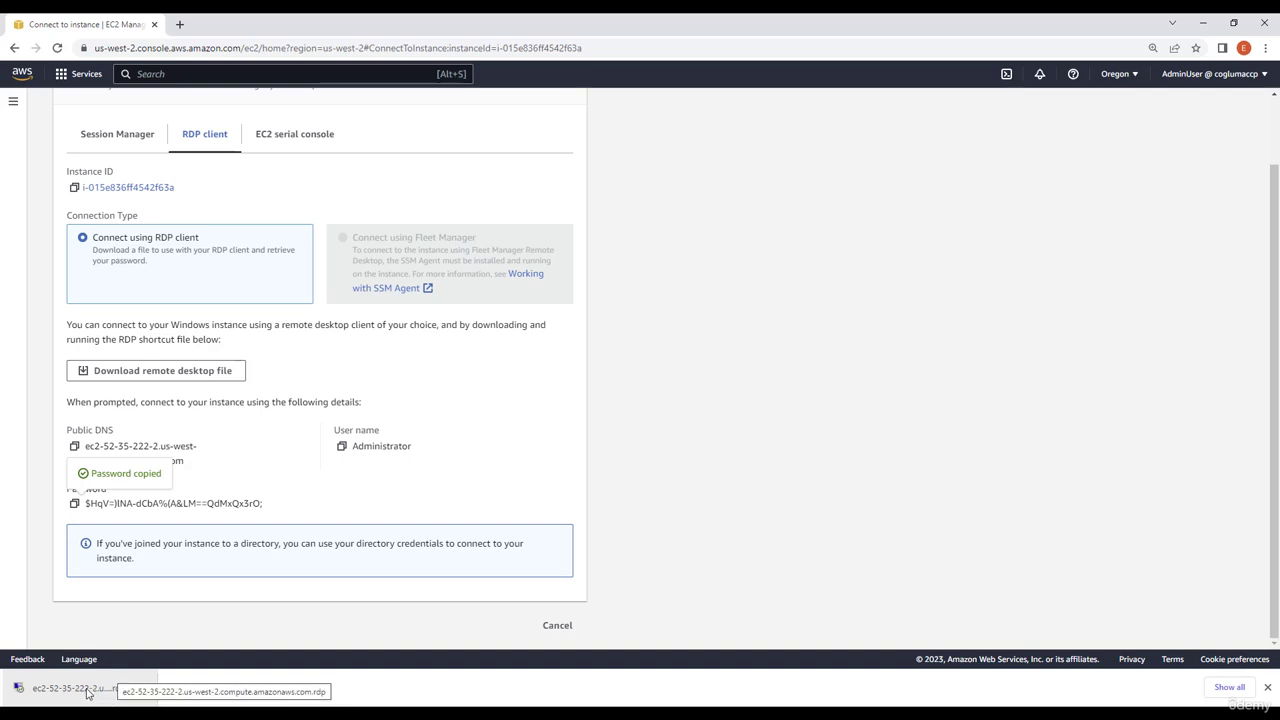
{"action": "left_click", "coordinate": [88, 694]}
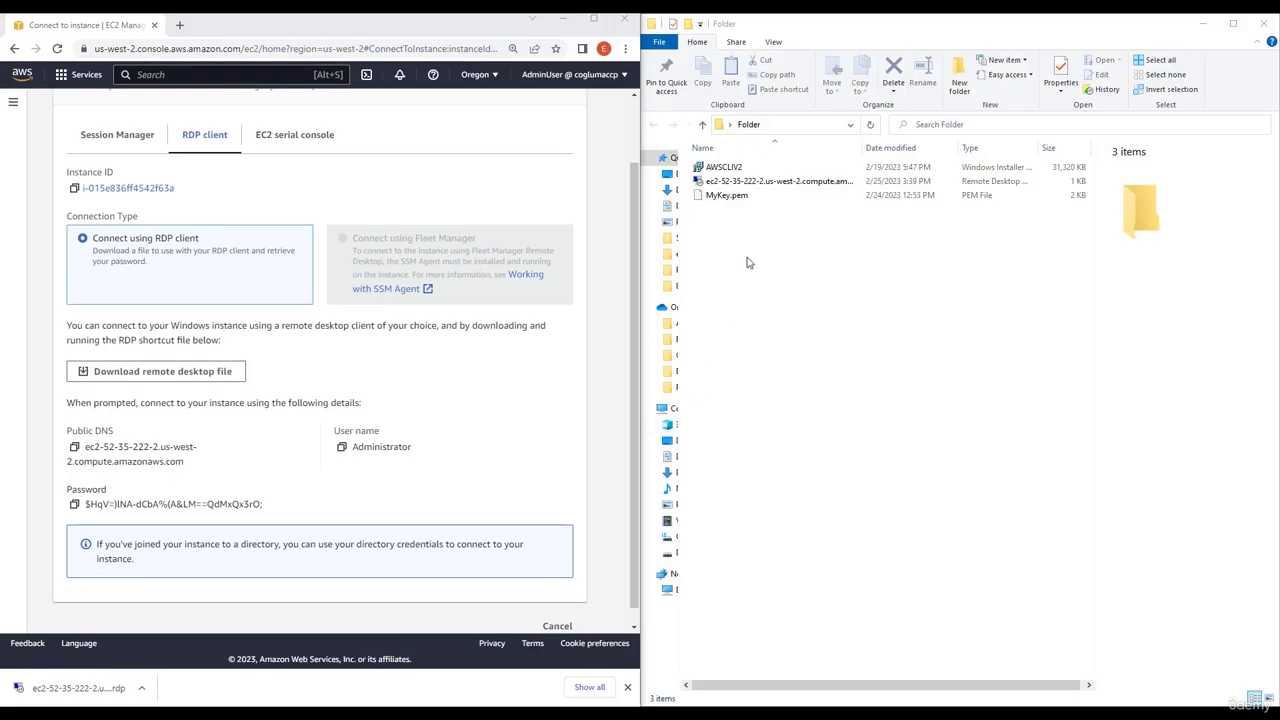
{"action": "double_click", "coordinate": [812, 182]}
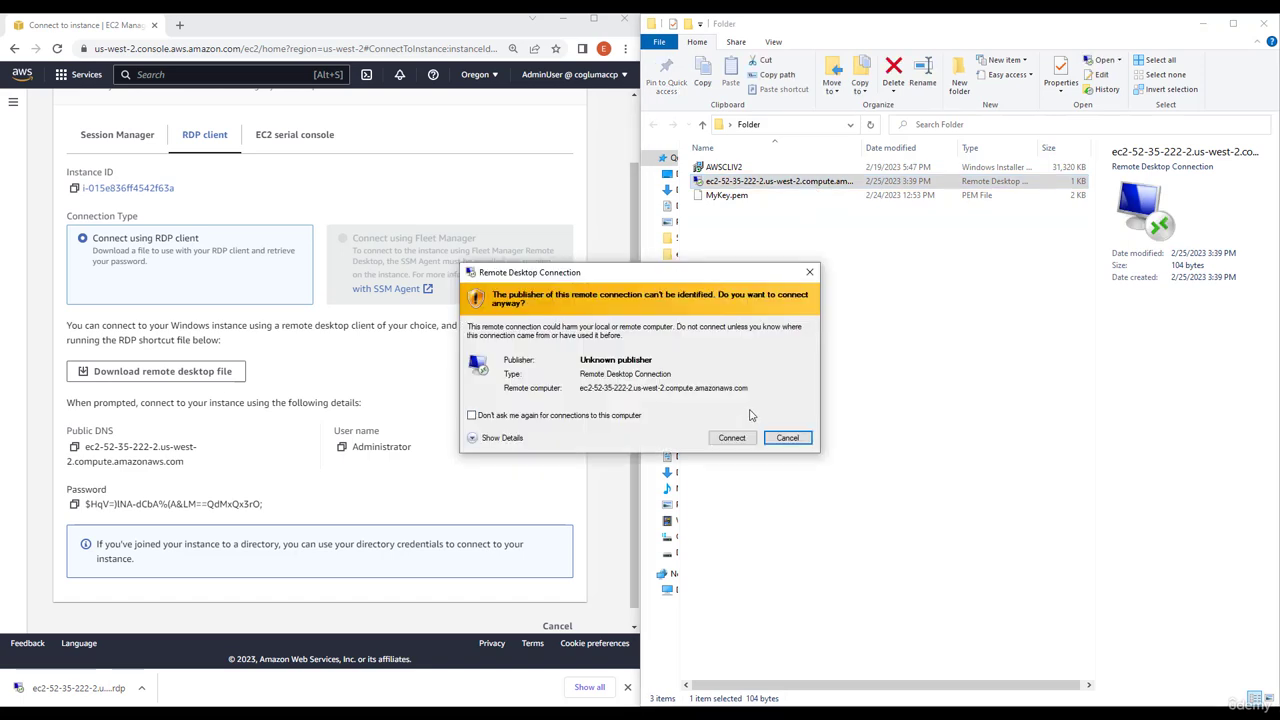
Step: Connect to the instance, skipping future publisher prompts, pasting the administrator password and accepting the certificate warning
{"action": "left_click", "coordinate": [632, 421]}
{"action": "left_click", "coordinate": [731, 438]}
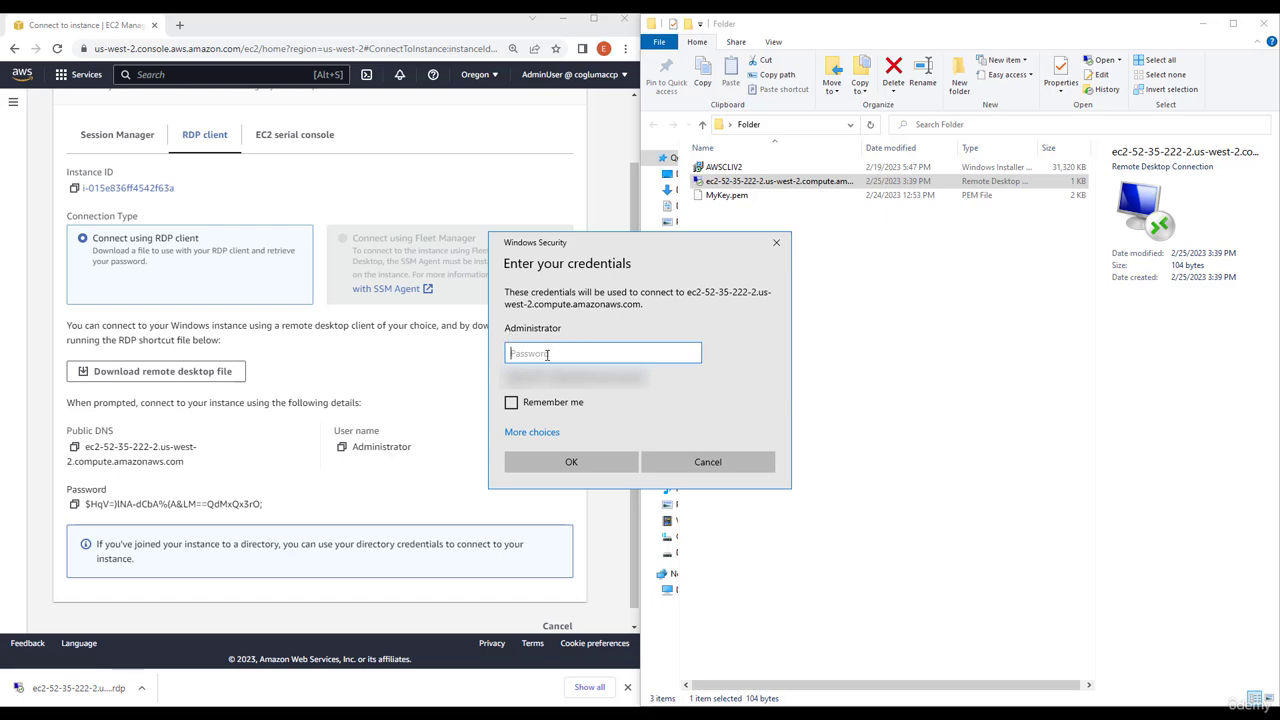
{"action": "key", "text": "ctrl+v"}
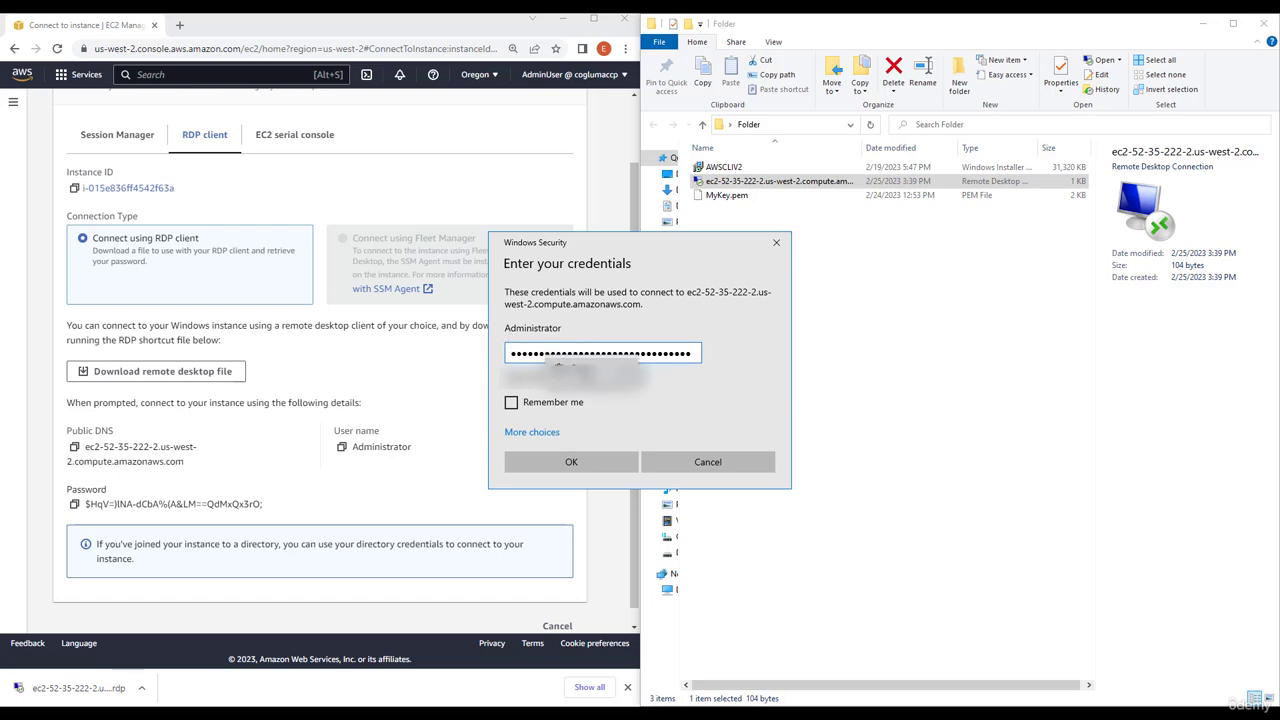
{"action": "key", "text": "ctrl+a"}
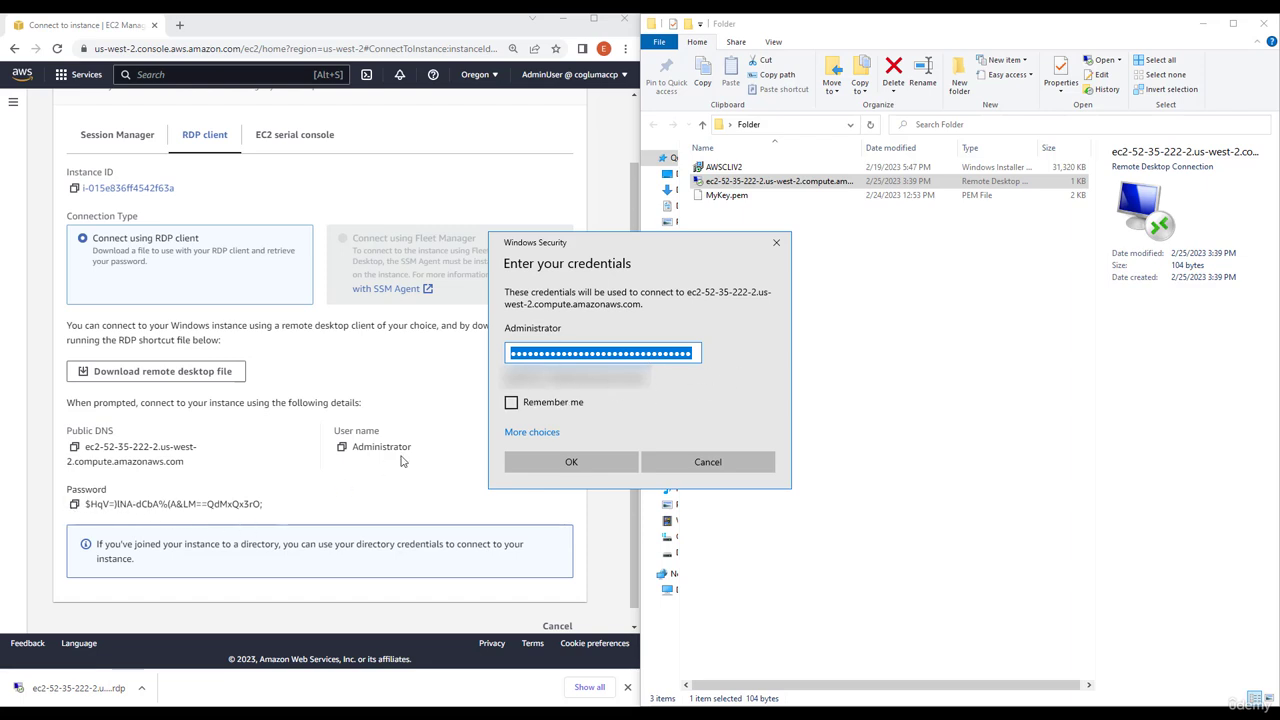
{"action": "left_click", "coordinate": [595, 468]}
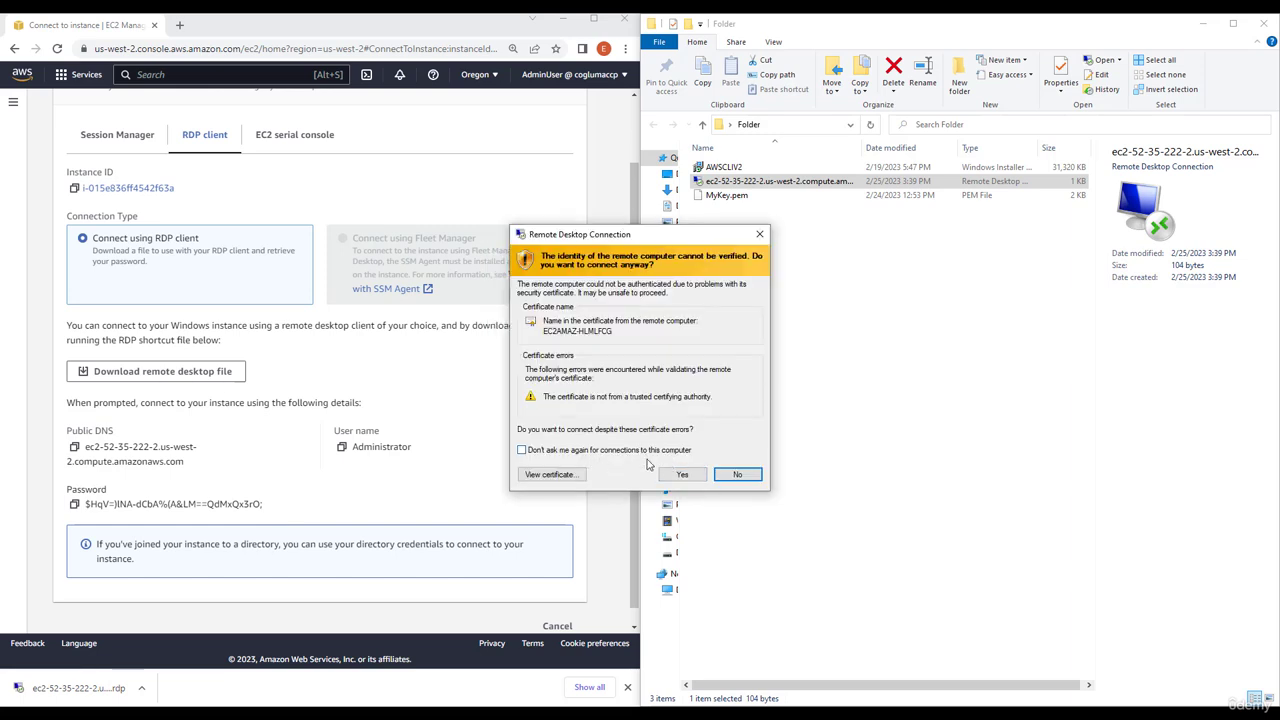
{"action": "left_click", "coordinate": [682, 474]}
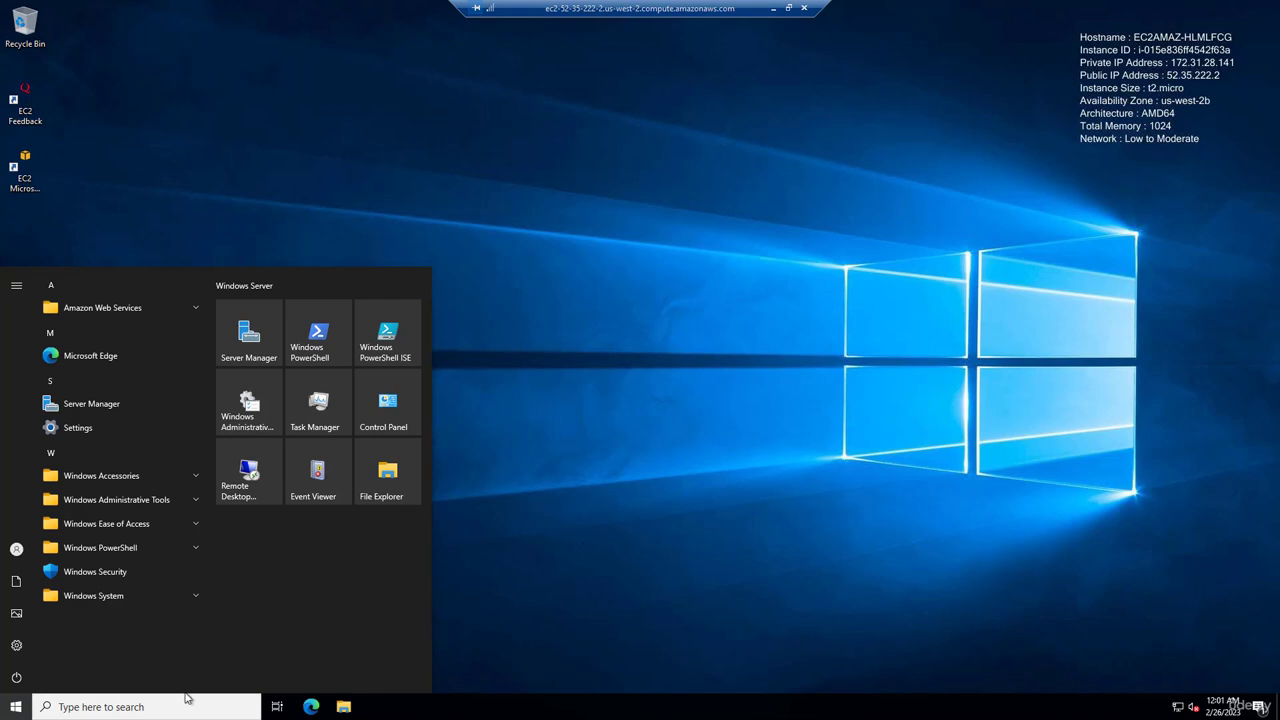
Step: Browse the Start menu of the remote Windows Server desktop
{"action": "left_click", "coordinate": [18, 710]}
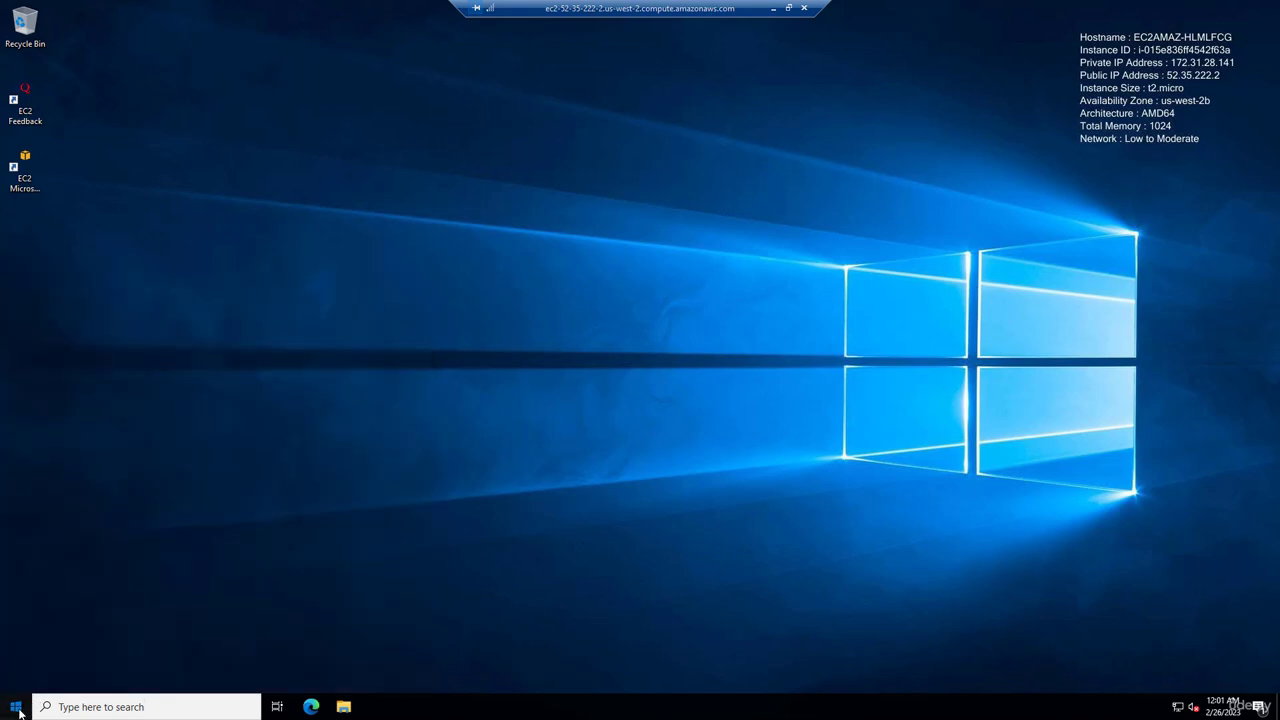
{"action": "left_click", "coordinate": [18, 712]}
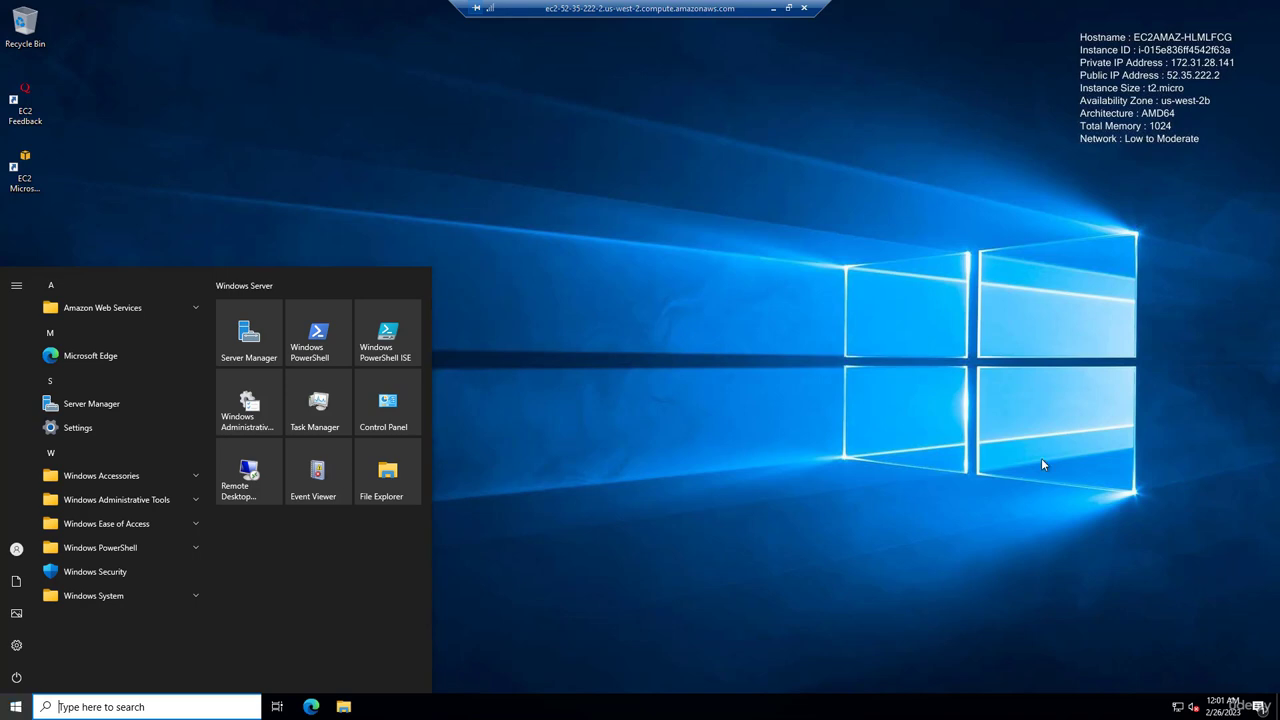
{"action": "left_click", "coordinate": [1040, 397]}
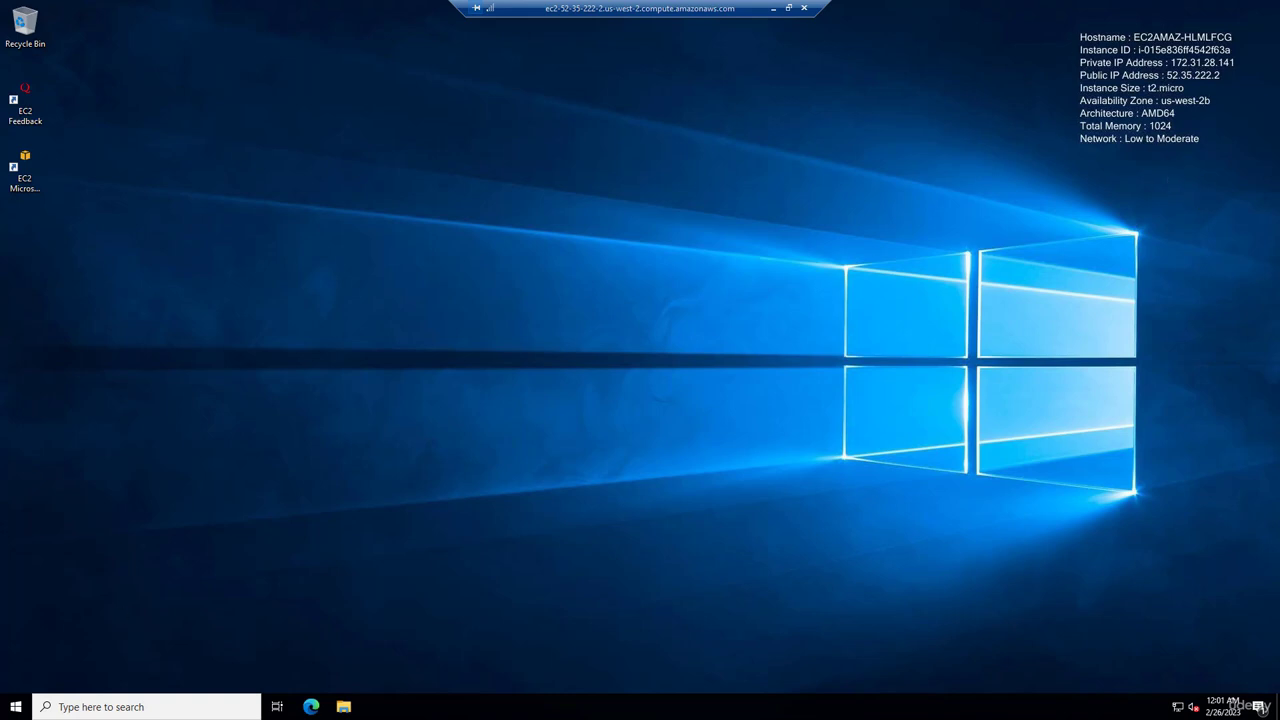
{"action": "left_click", "coordinate": [16, 705]}
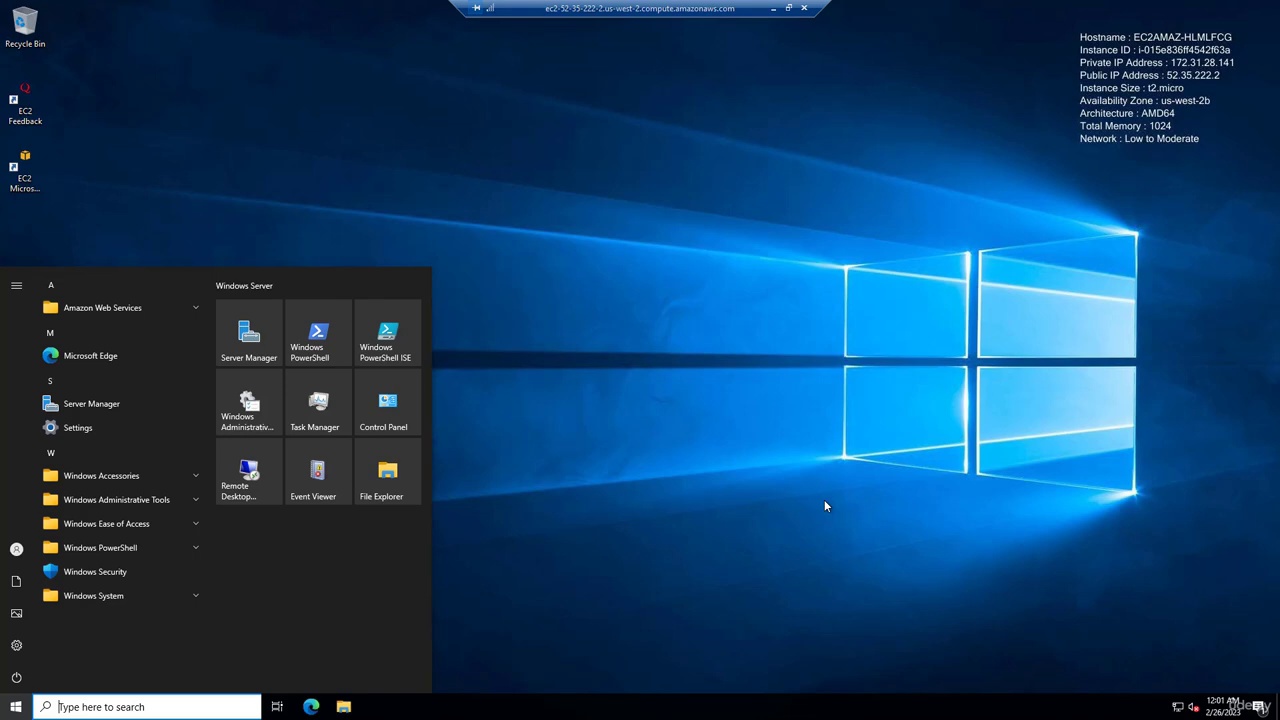
{"action": "left_click", "coordinate": [580, 548]}
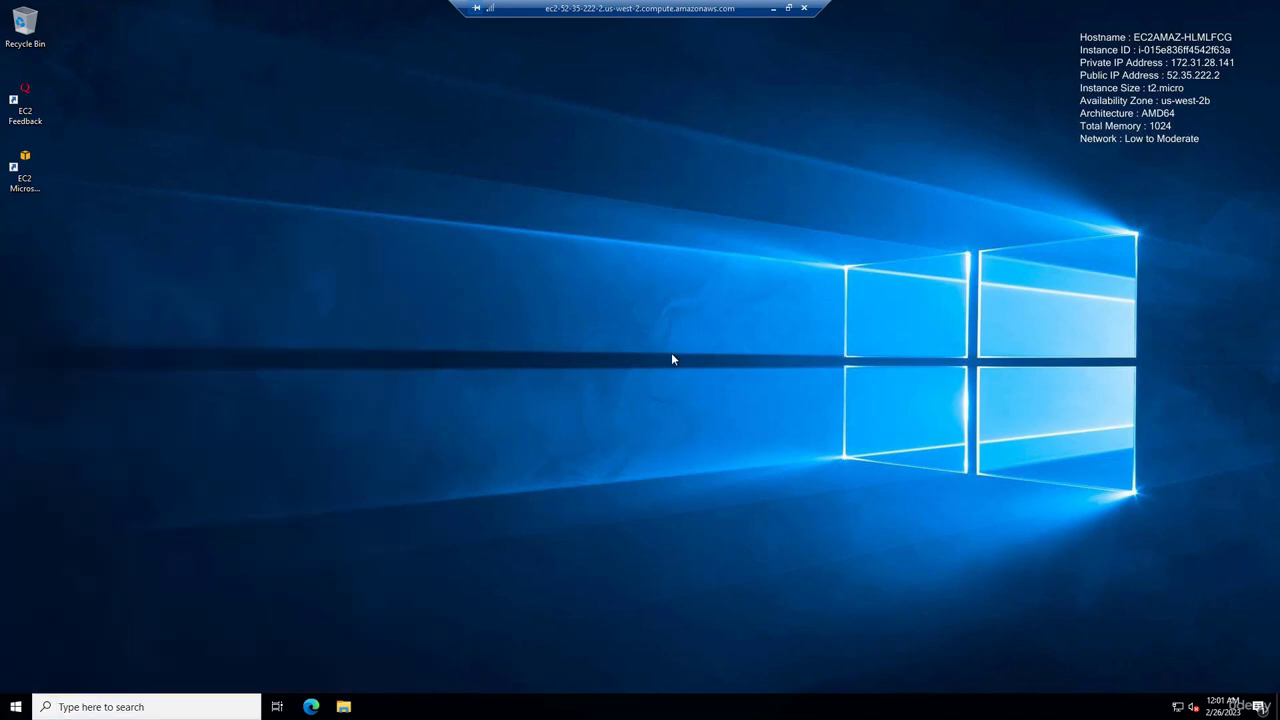
Step: Disconnect the remote desktop session and switch to the Session Manager connection option
{"action": "left_click", "coordinate": [803, 8]}
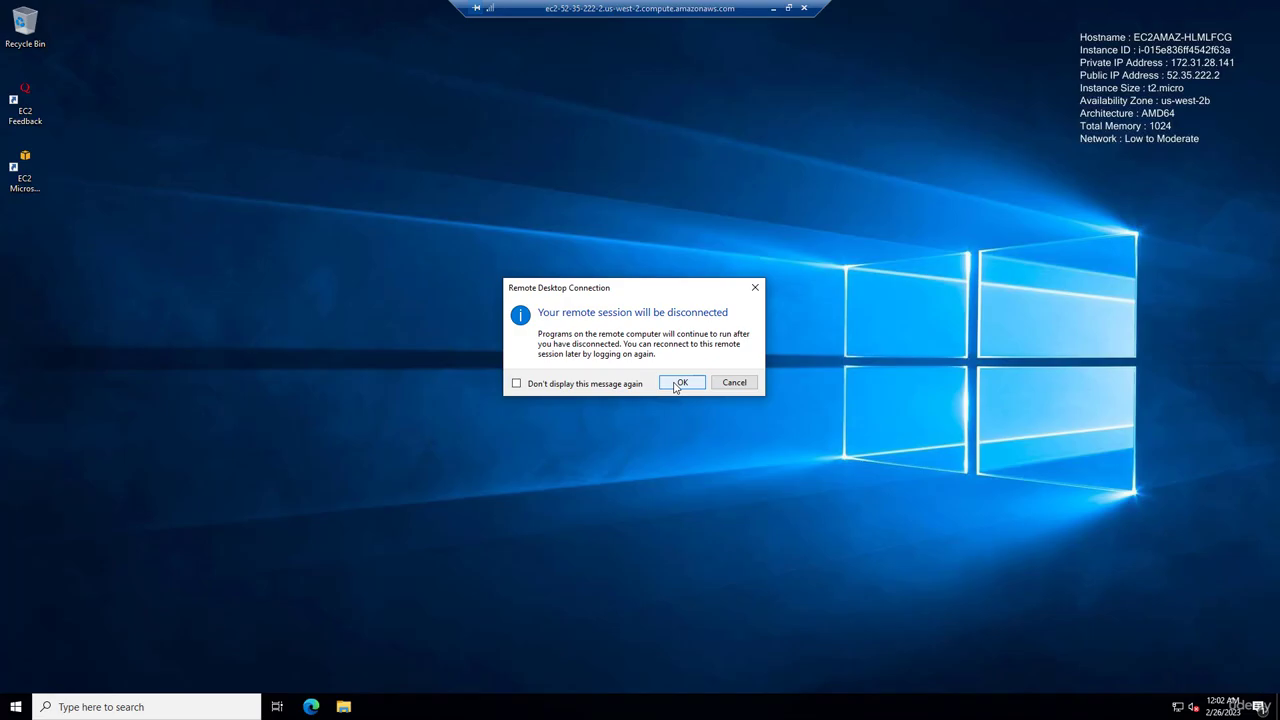
{"action": "left_click", "coordinate": [678, 384]}
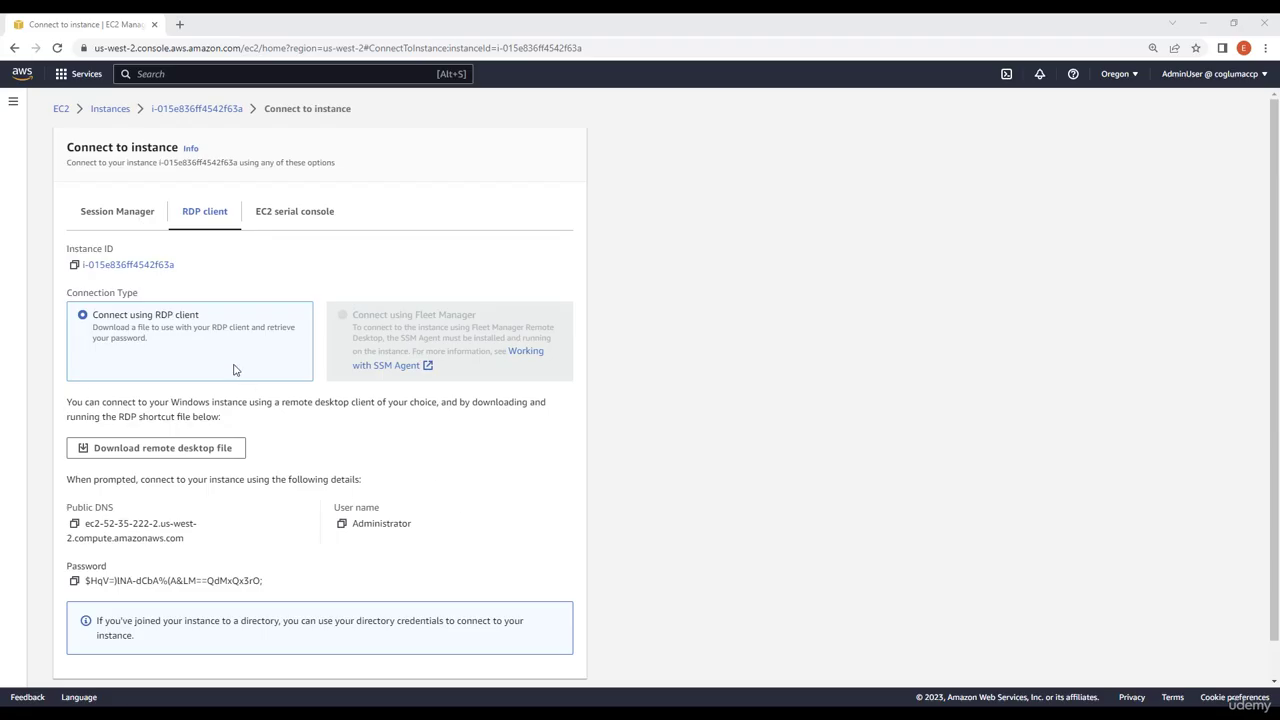
{"action": "left_click", "coordinate": [120, 218]}
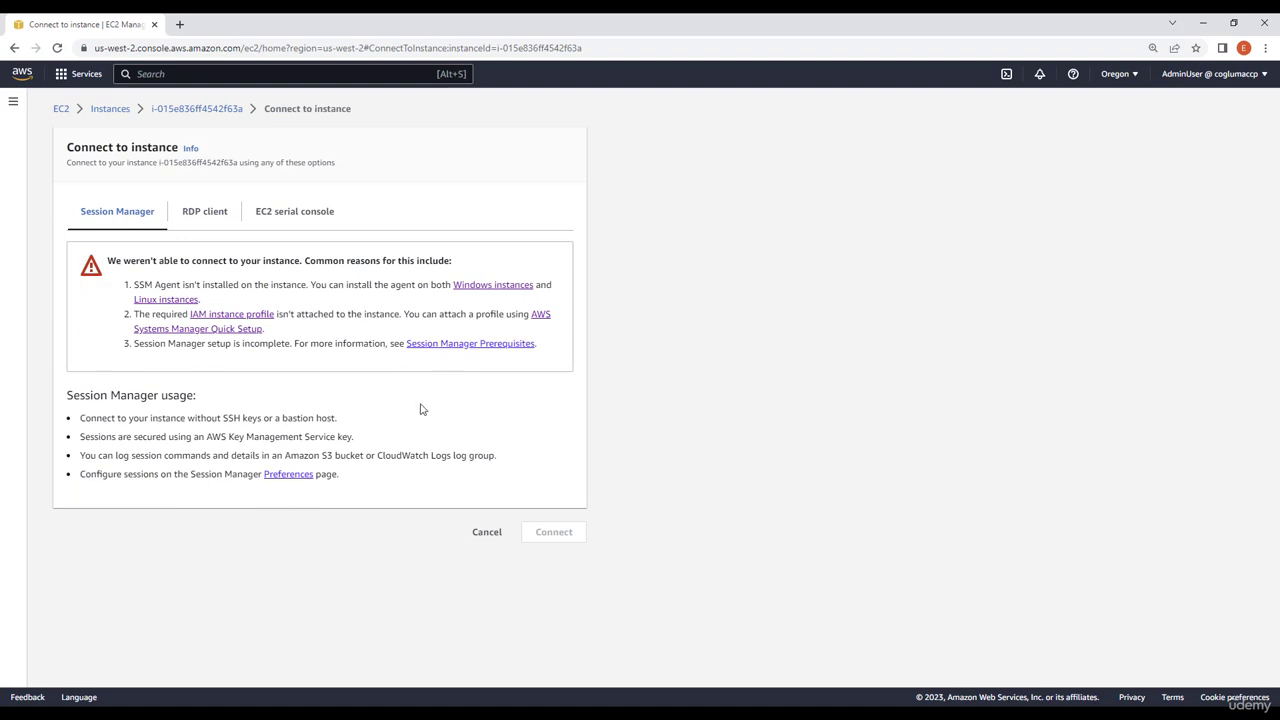
Step: Attach the RoleSystemsManager IAM role to the instance
{"action": "left_click", "coordinate": [173, 112]}
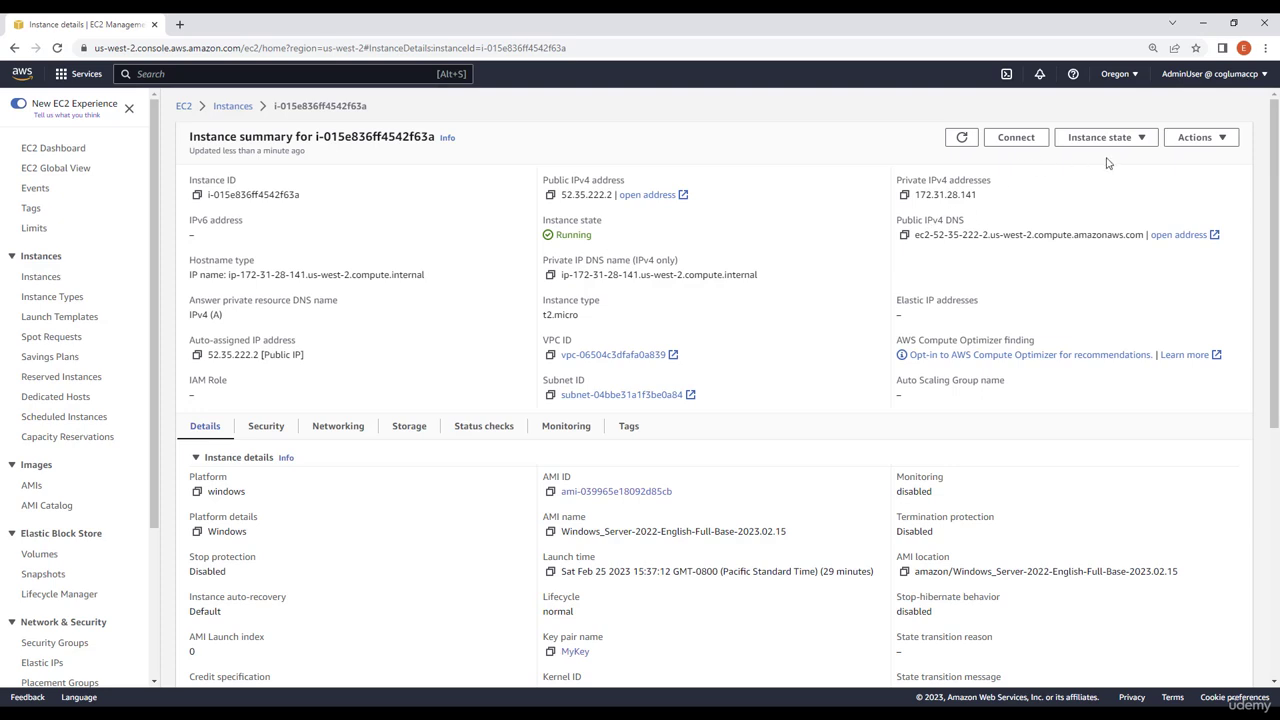
{"action": "left_click", "coordinate": [1183, 138]}
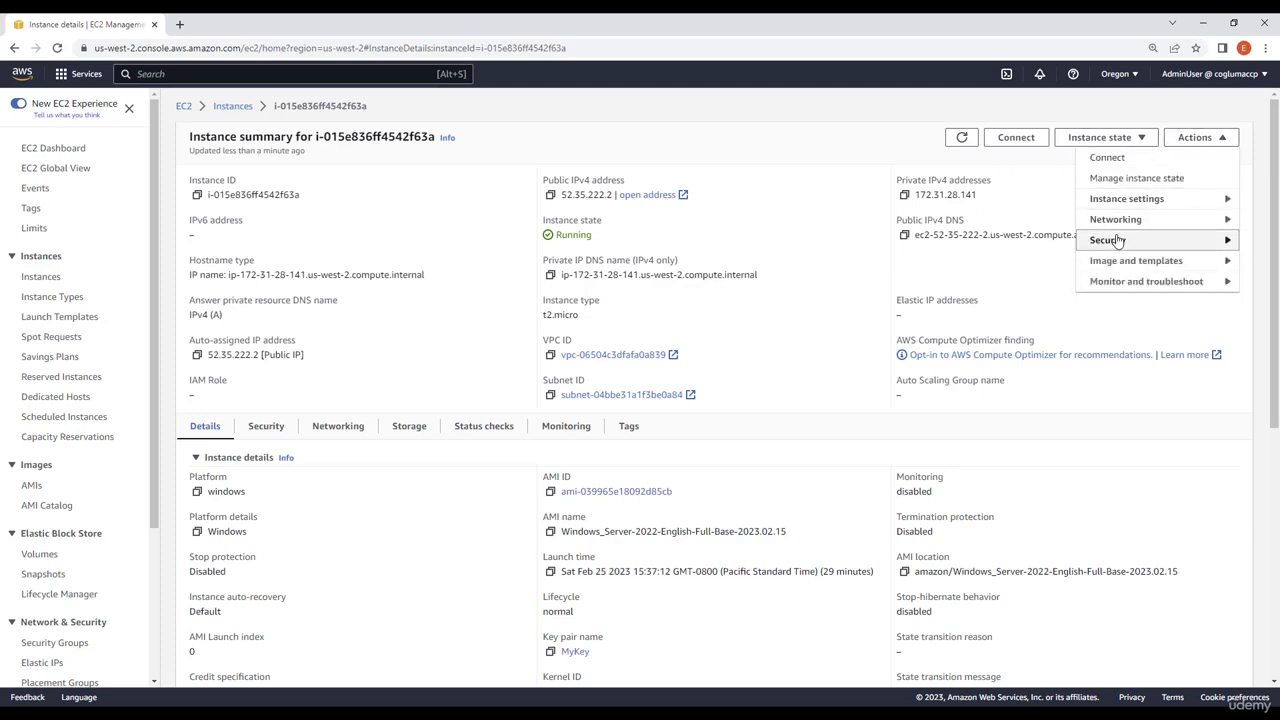
{"action": "mouse_move", "coordinate": [1118, 241]}
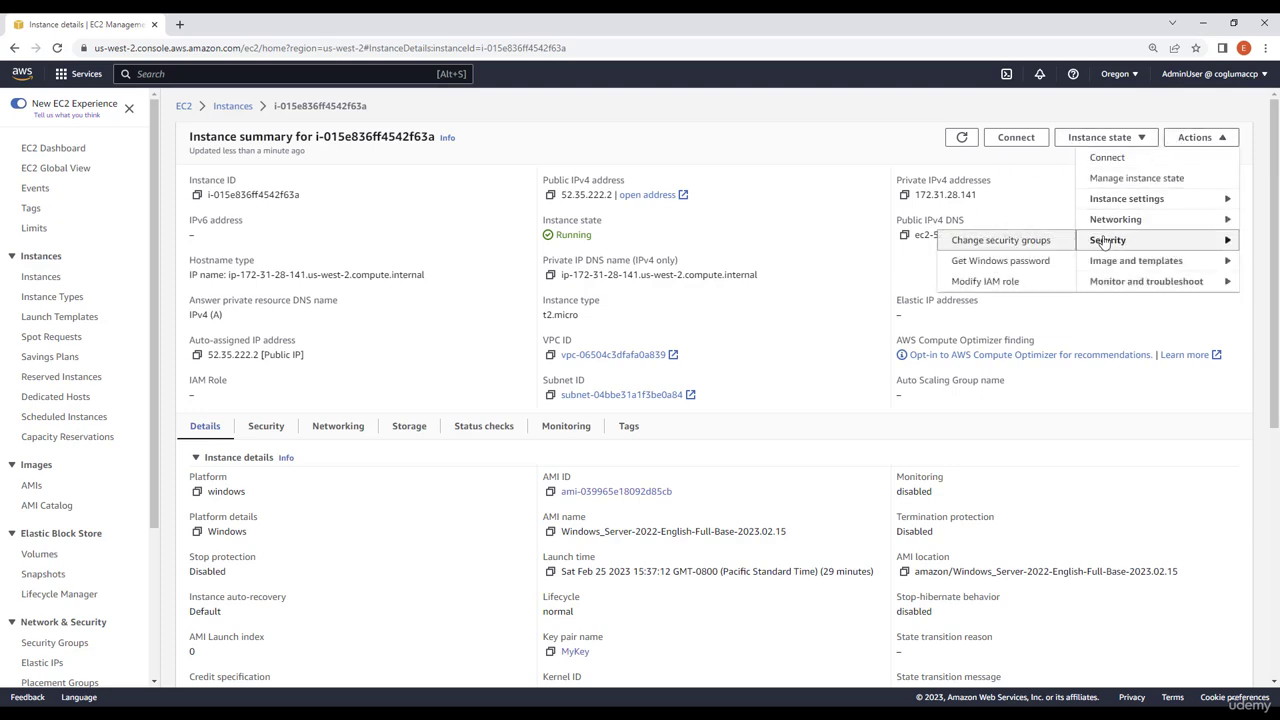
{"action": "left_click", "coordinate": [990, 281]}
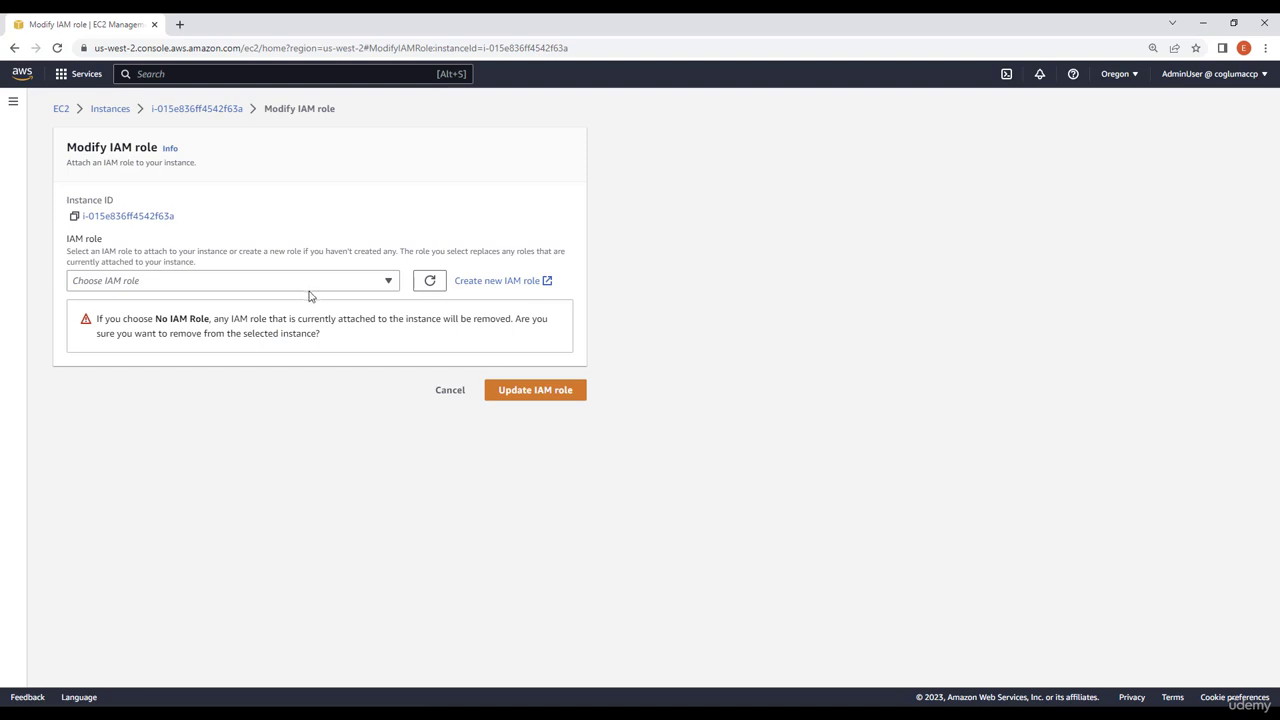
{"action": "left_click", "coordinate": [385, 284]}
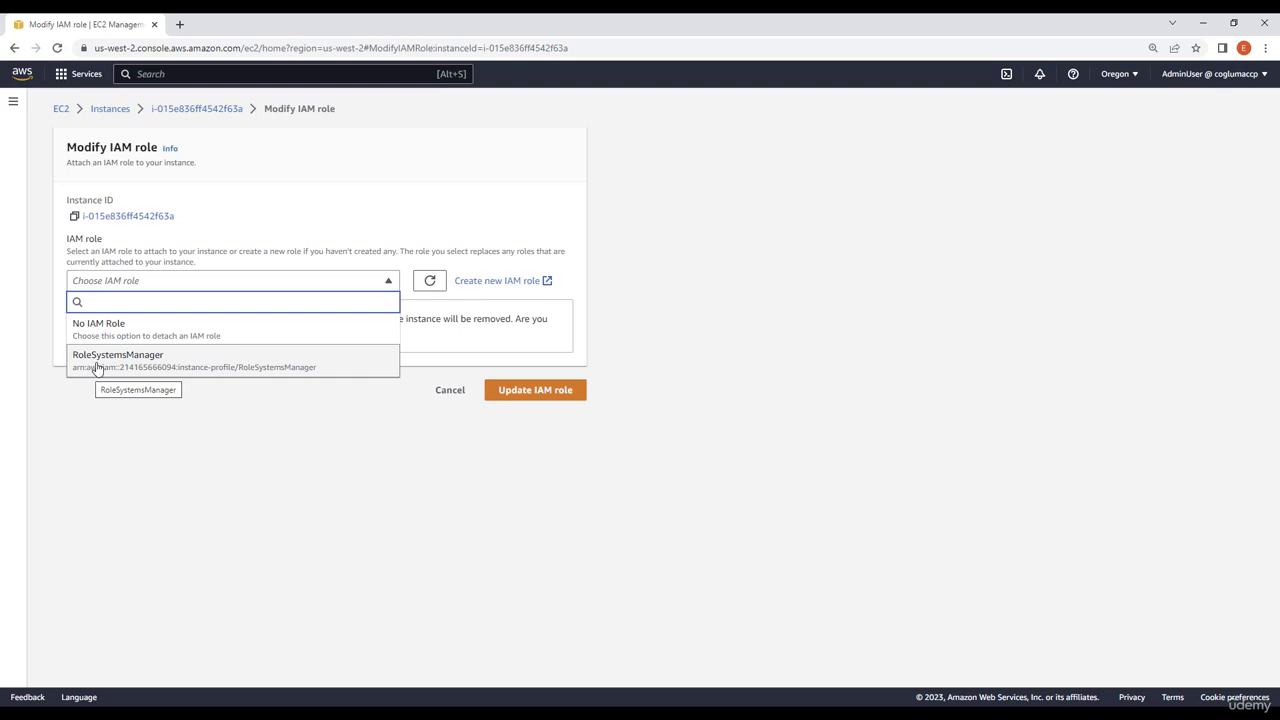
{"action": "left_click", "coordinate": [95, 366]}
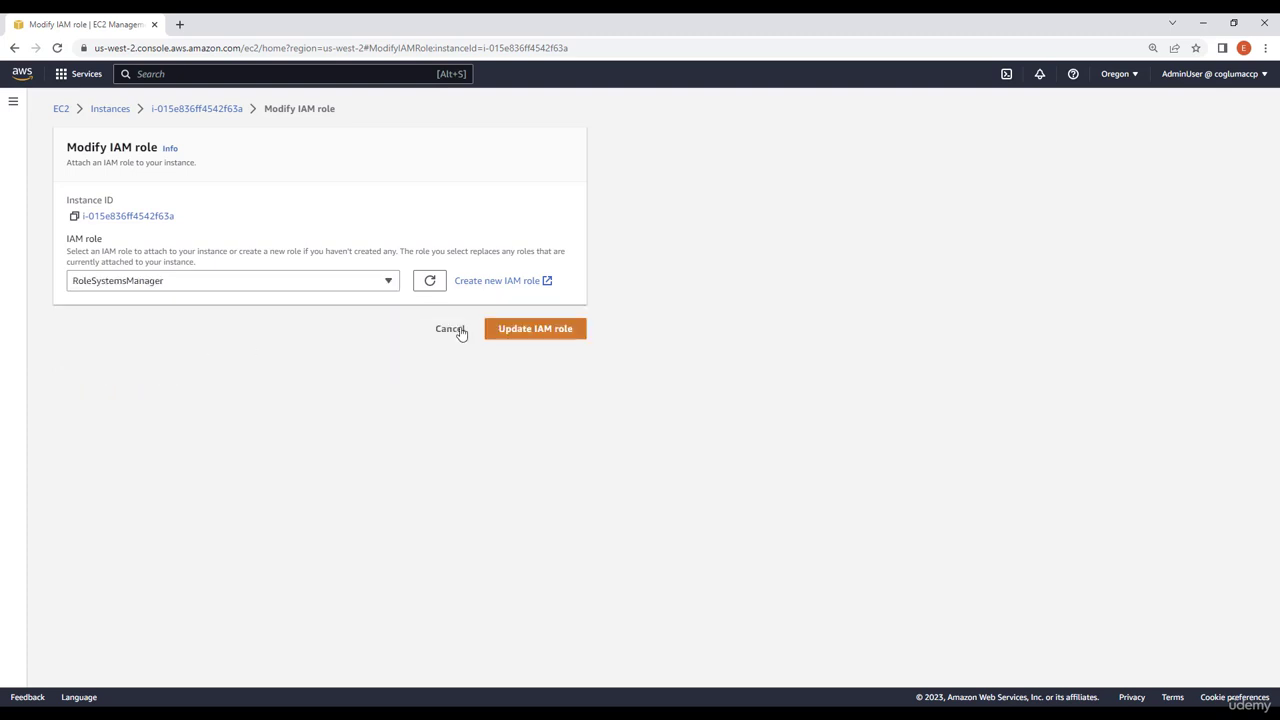
{"action": "left_click", "coordinate": [569, 332]}
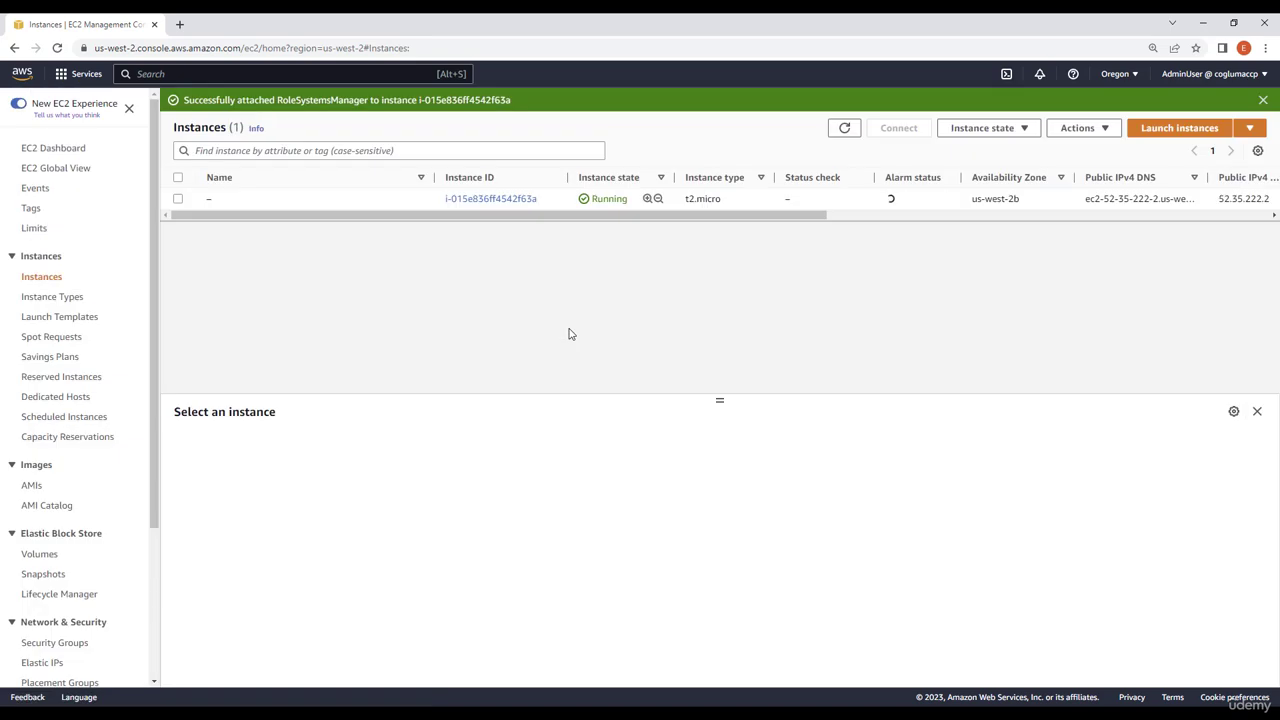
Step: Open the instance's details page, note its IAM role, and reboot the instance, refreshing the summary afterwards
{"action": "left_click", "coordinate": [491, 201]}
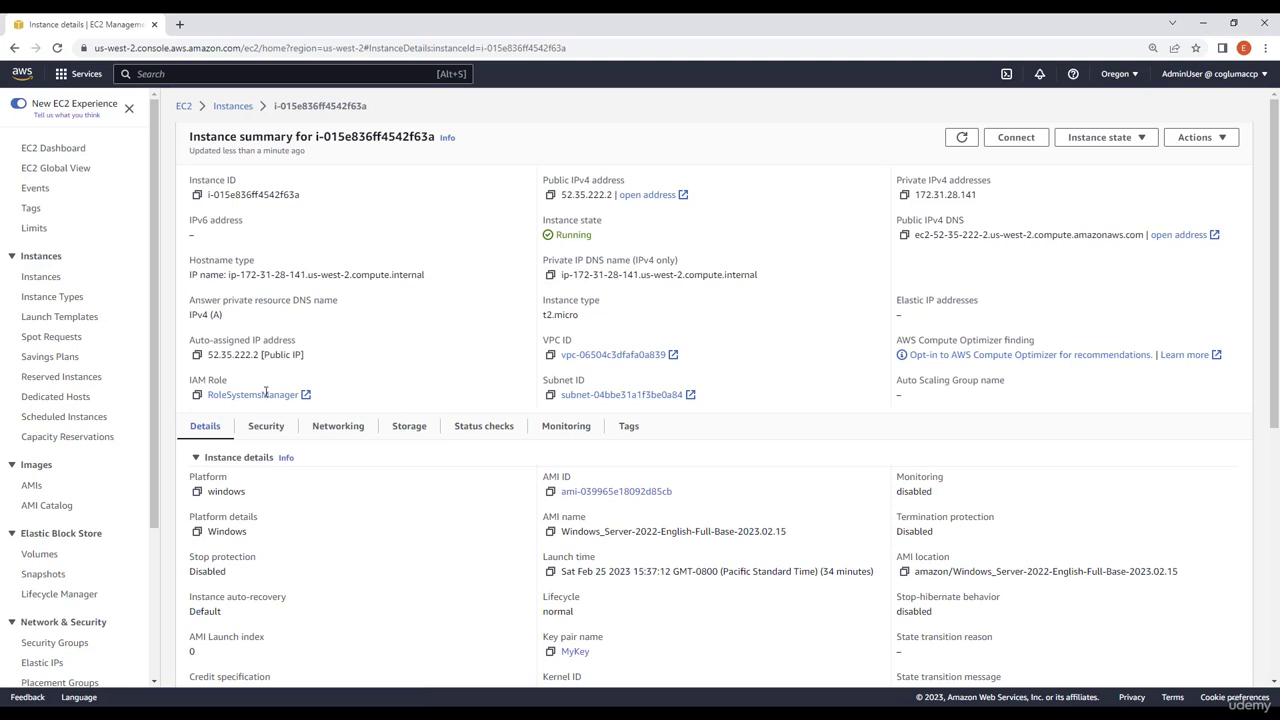
{"action": "left_click_drag", "start_coordinate": [189, 384], "coordinate": [246, 388]}
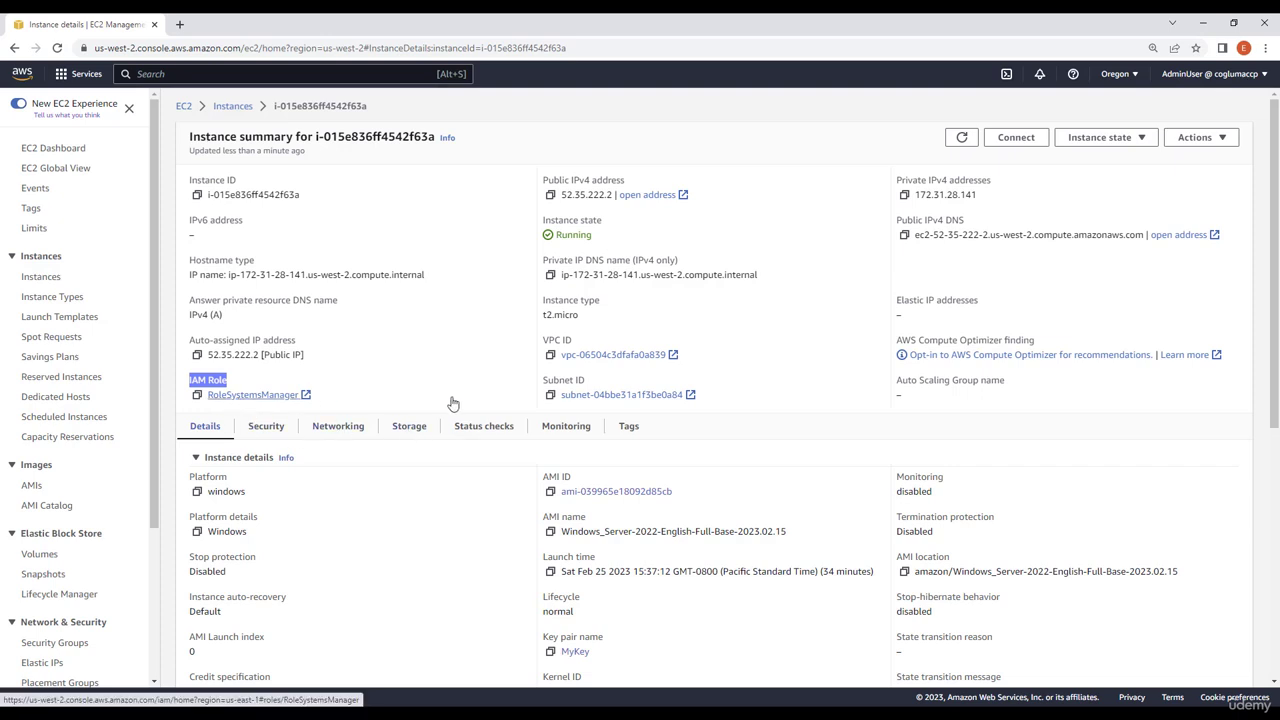
{"action": "left_click", "coordinate": [1133, 137]}
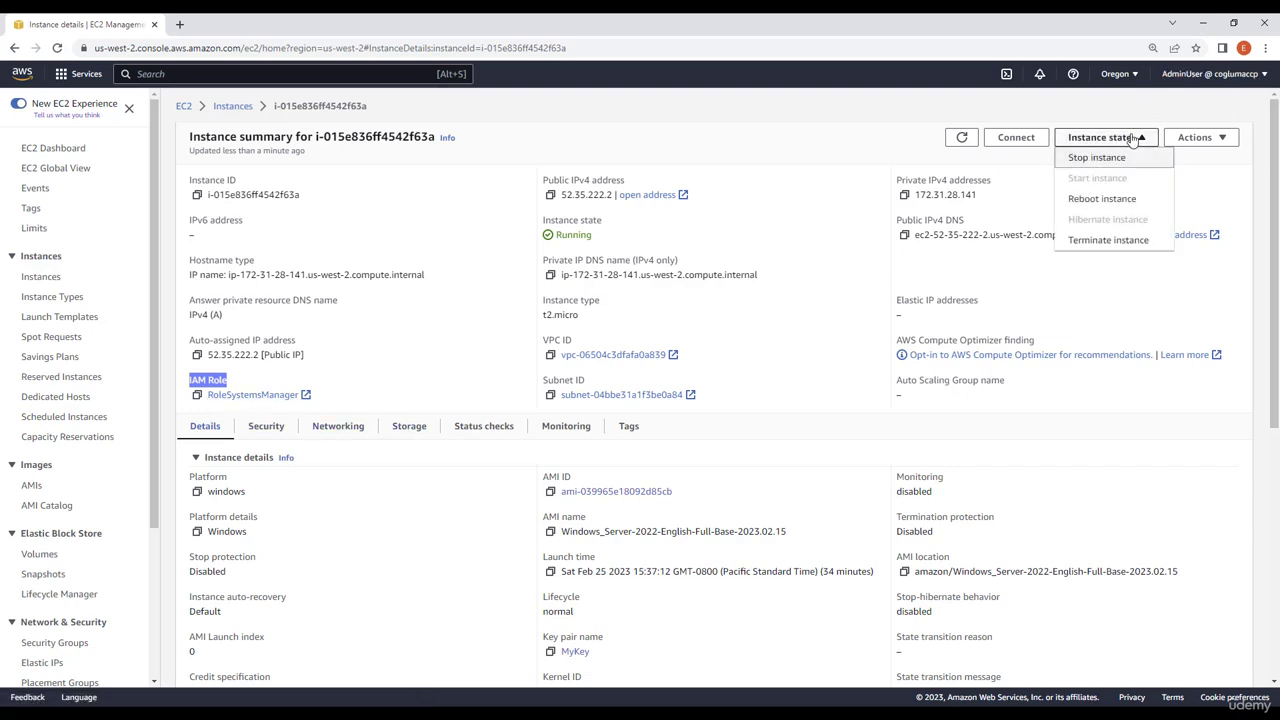
{"action": "left_click", "coordinate": [1106, 200]}
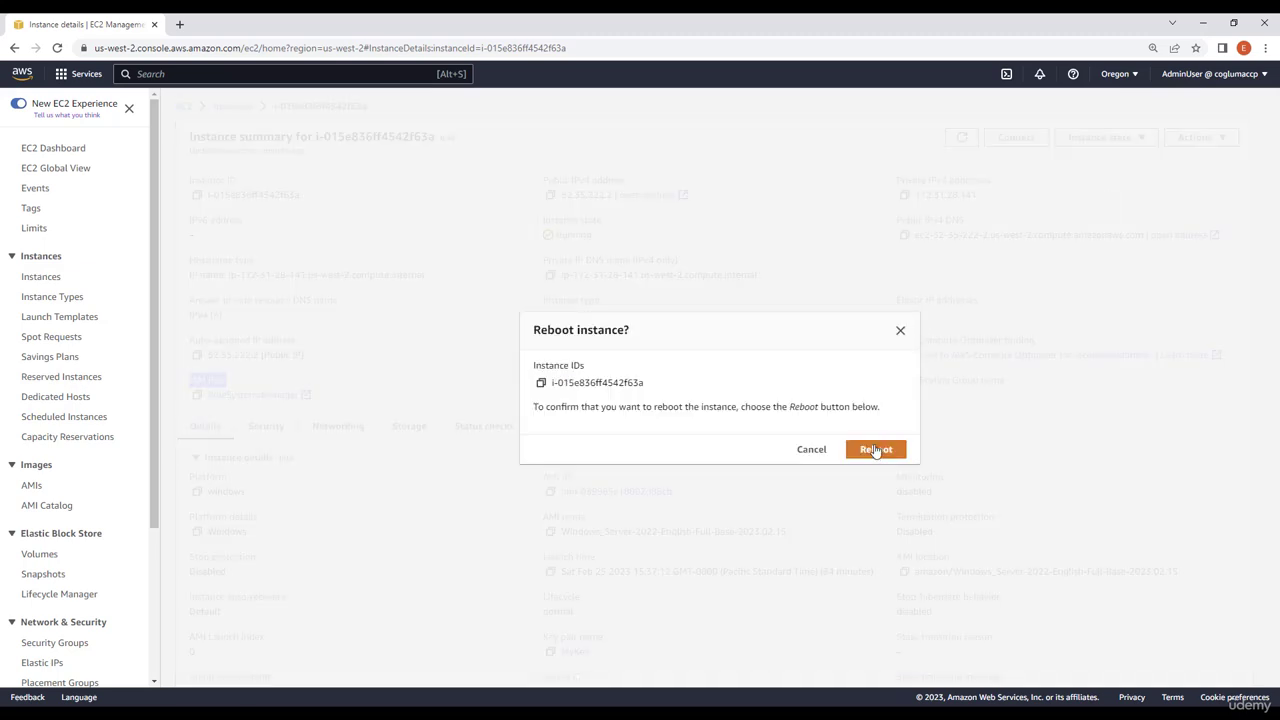
{"action": "left_click", "coordinate": [873, 450]}
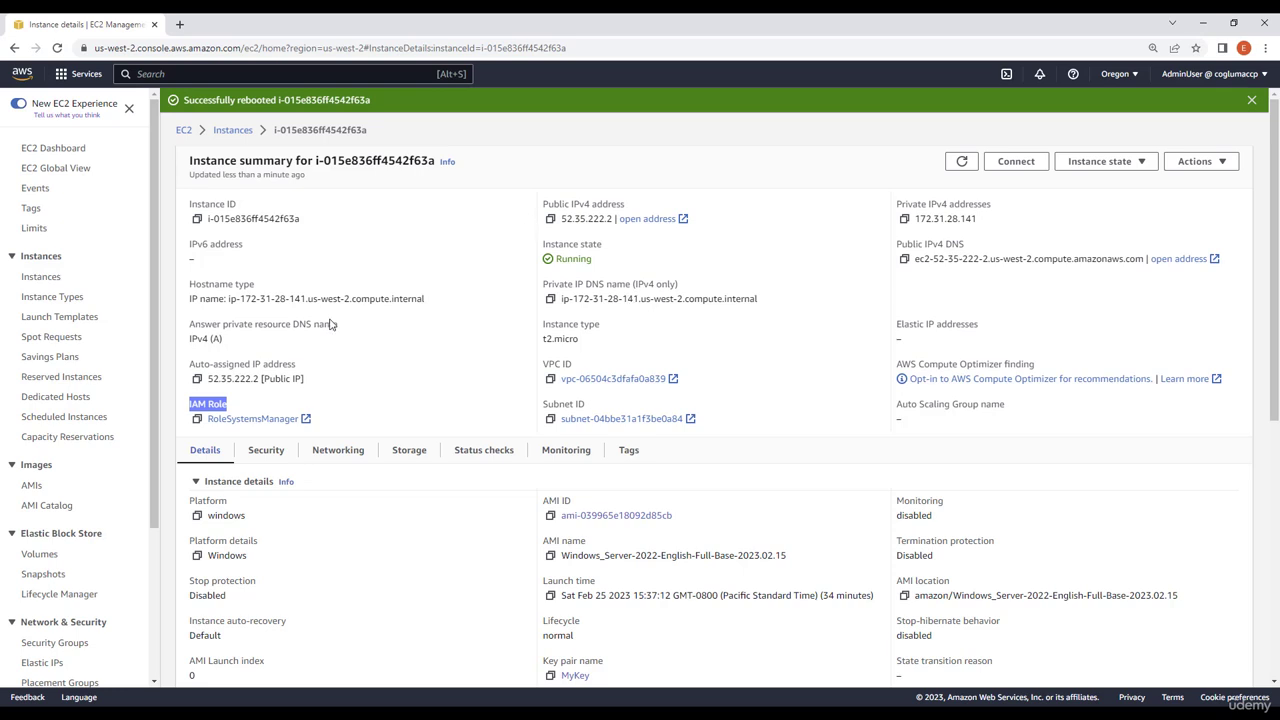
{"action": "left_click", "coordinate": [963, 164]}
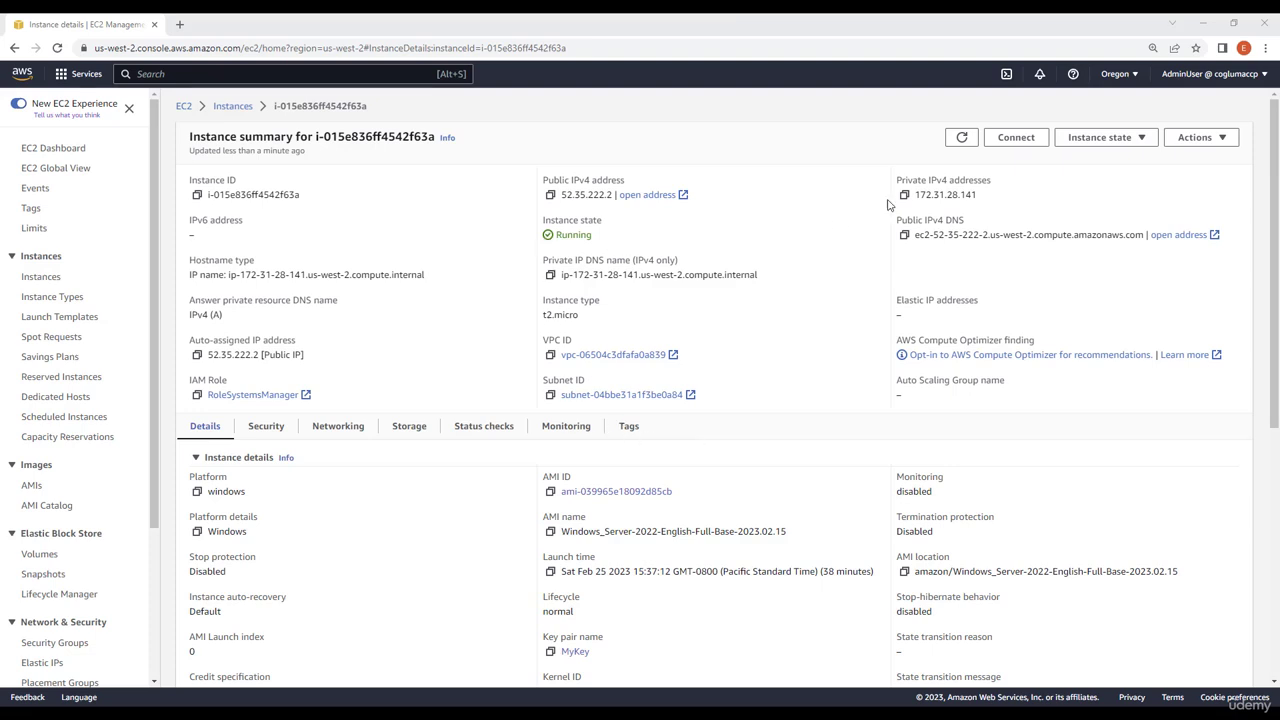
Step: Connect to the instance through Session Manager and run hostname in the PowerShell session
{"action": "left_click", "coordinate": [1001, 143]}
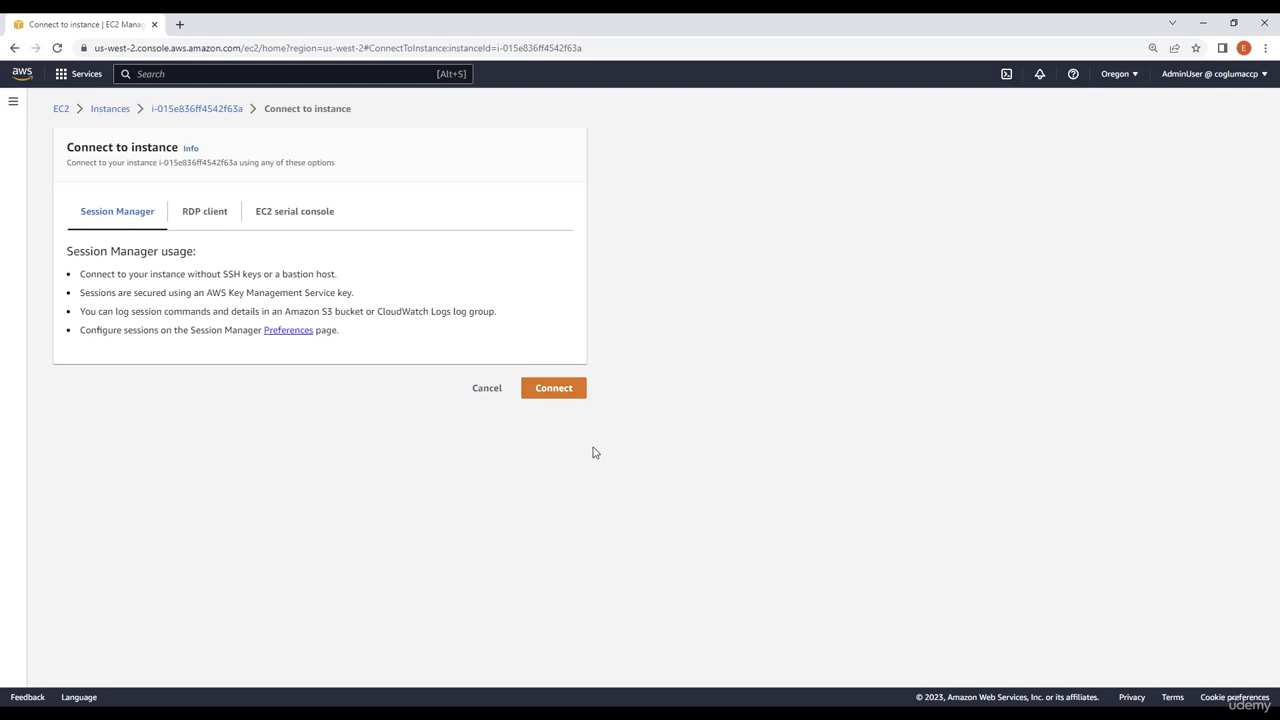
{"action": "left_click", "coordinate": [208, 219]}
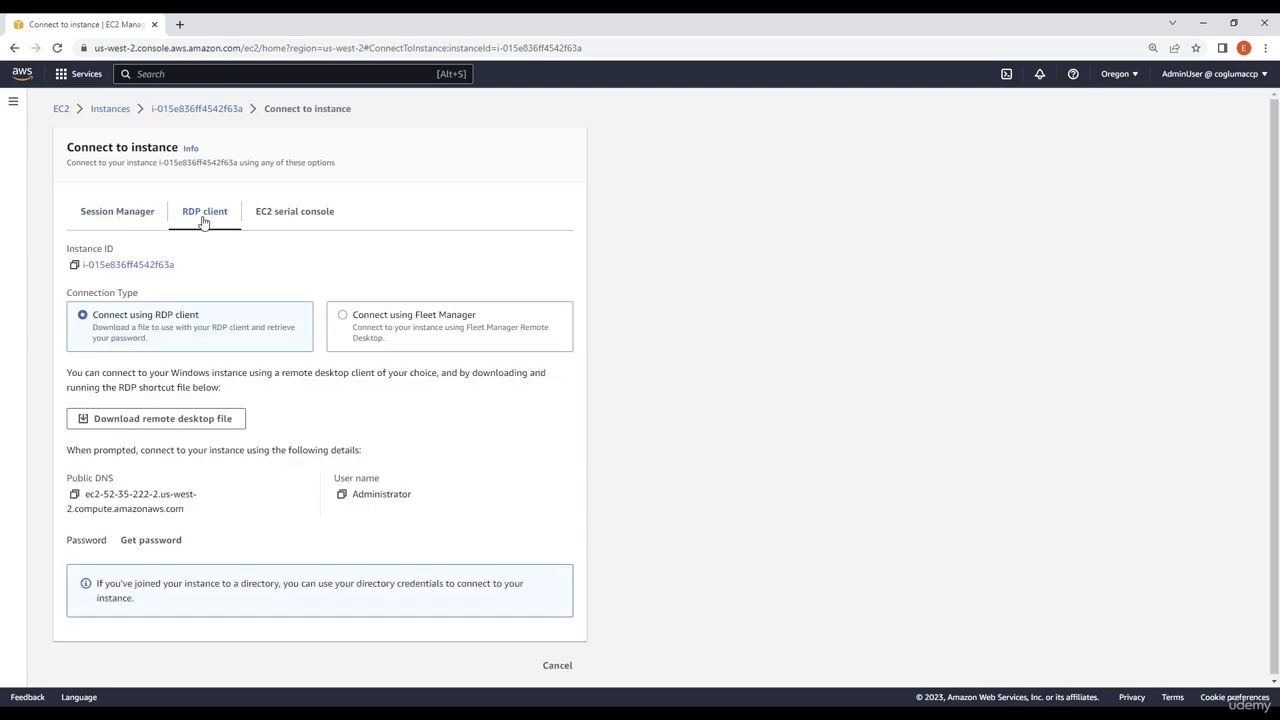
{"action": "left_click", "coordinate": [135, 220]}
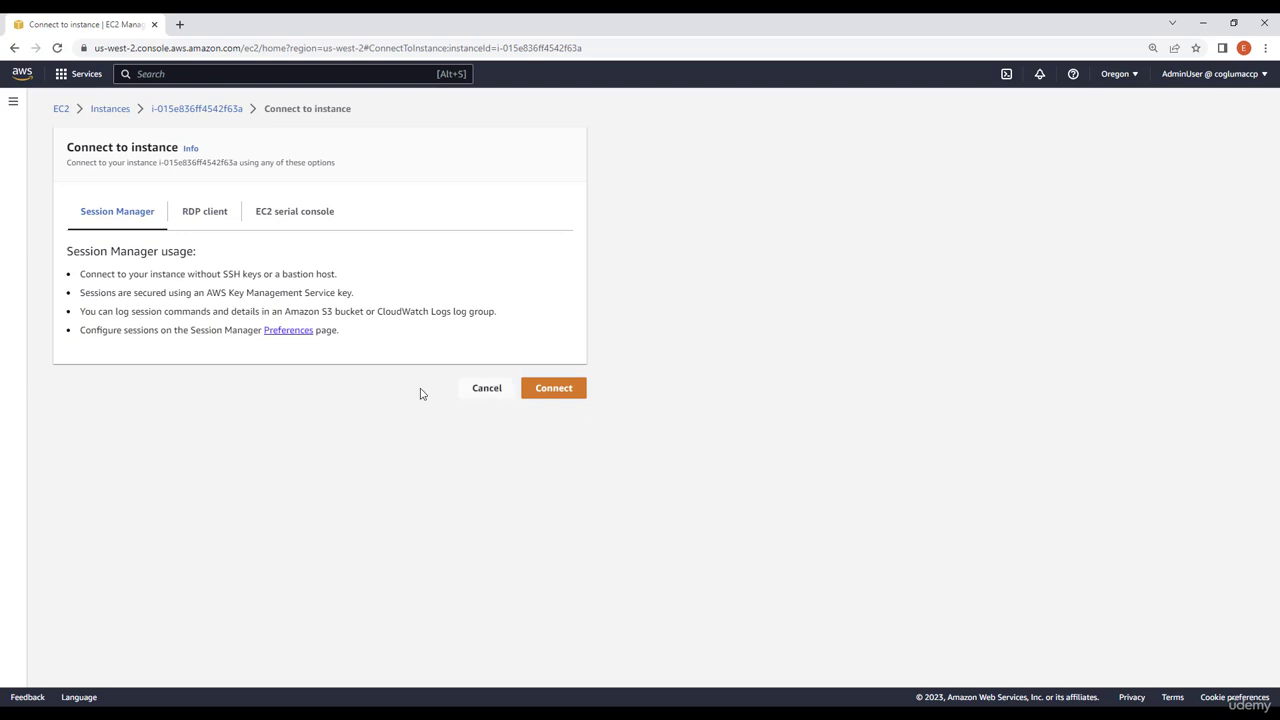
{"action": "left_click", "coordinate": [573, 392]}
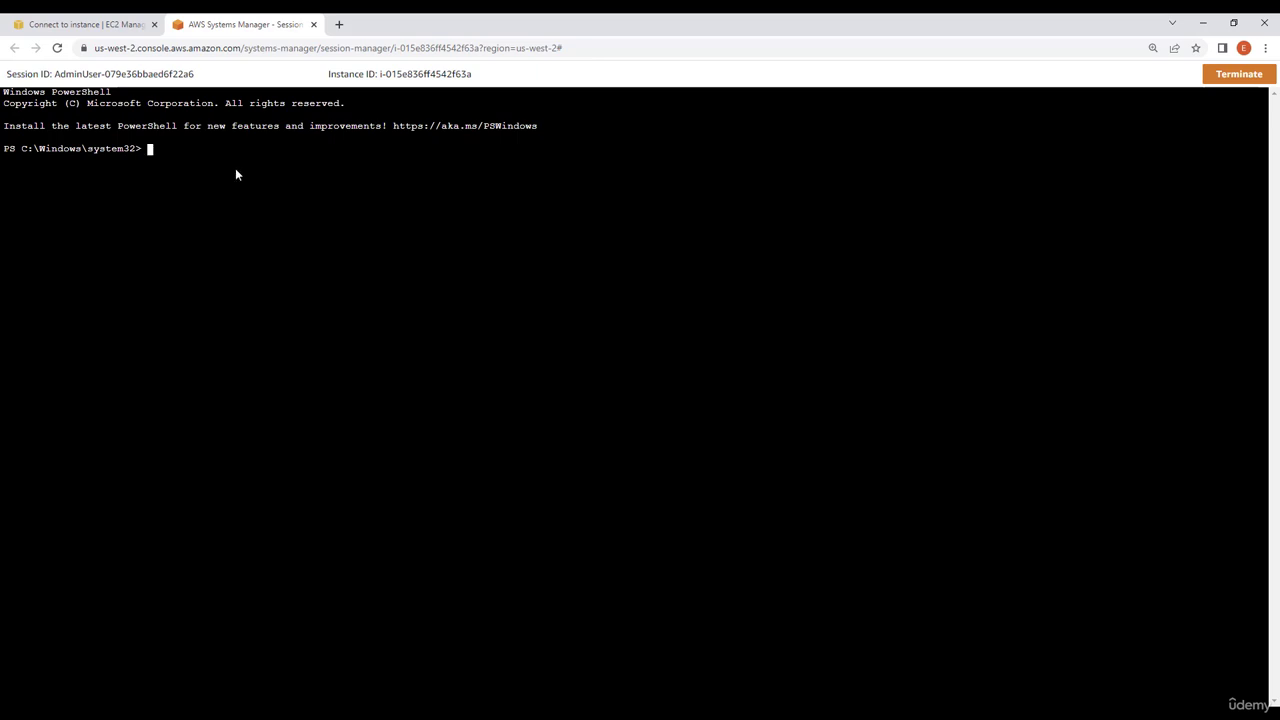
{"action": "type", "text": "tname"}
{"action": "key", "text": "Return"}
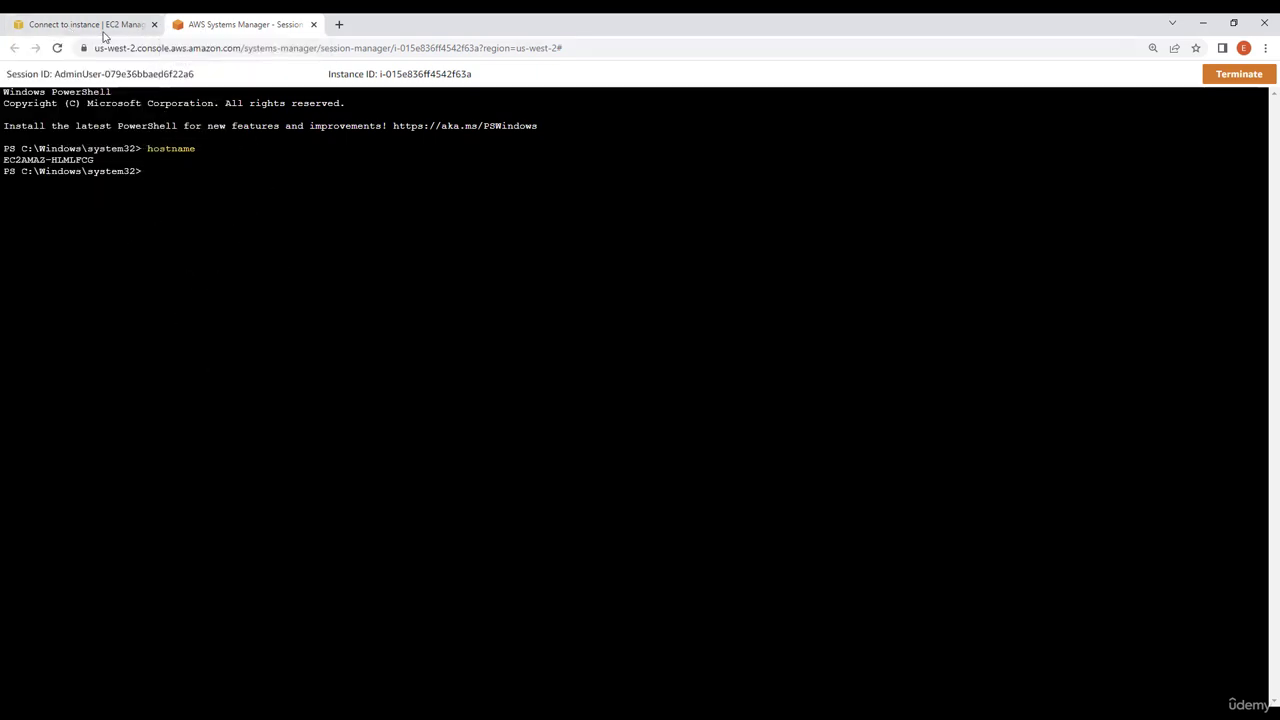
Step: Return to the console tab, open the instance i-0284ff3bc2477f02c details and terminate the instance
{"action": "left_click", "coordinate": [90, 27]}
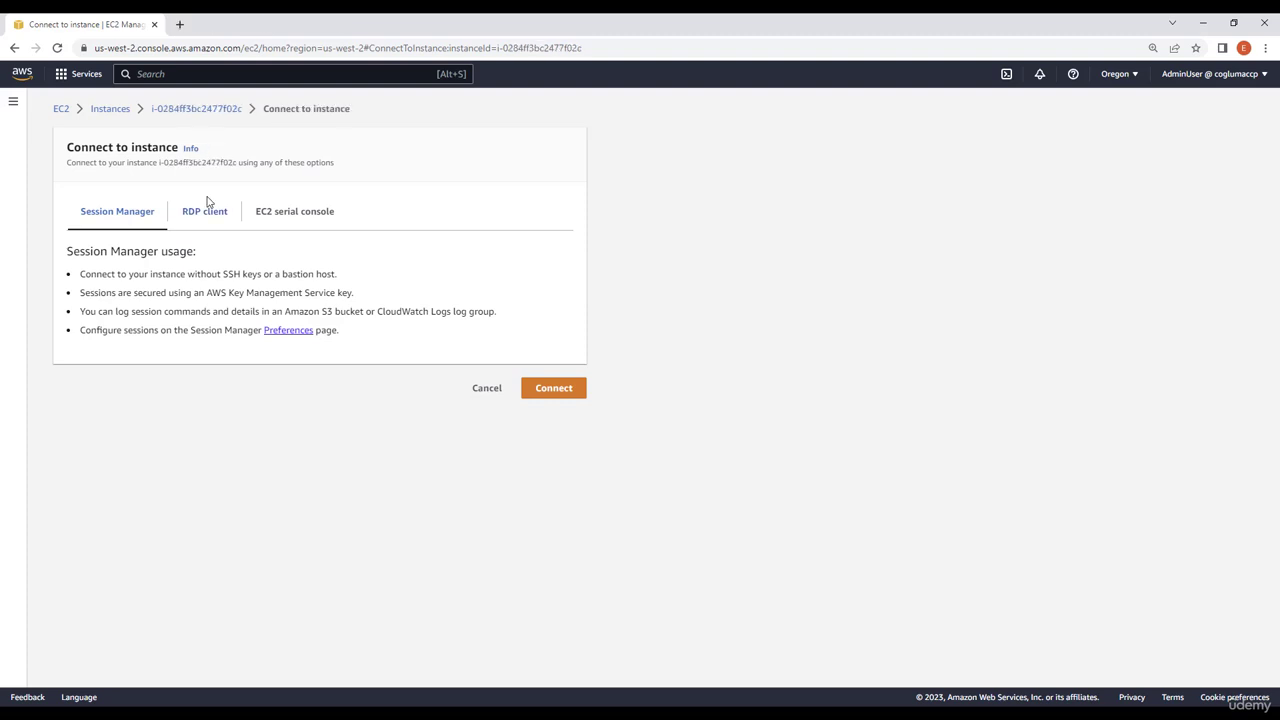
{"action": "left_click", "coordinate": [192, 108]}
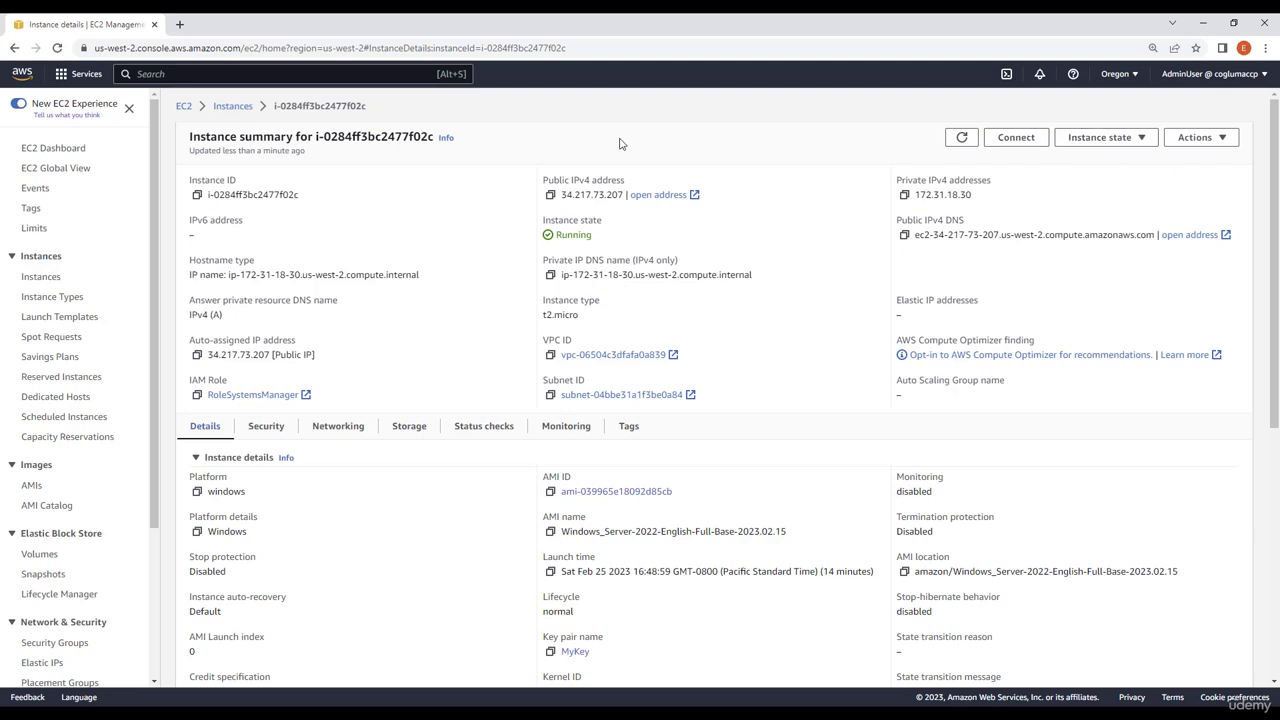
{"action": "left_click", "coordinate": [1097, 143]}
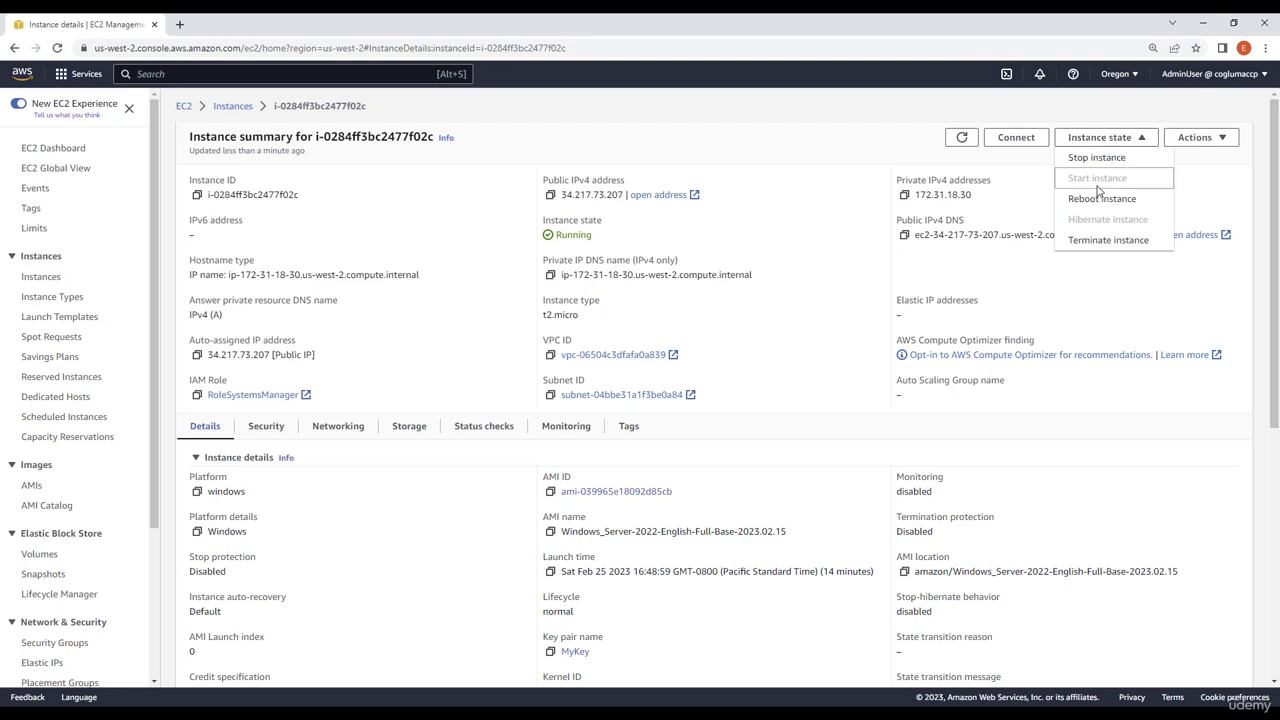
{"action": "left_click", "coordinate": [1081, 241]}
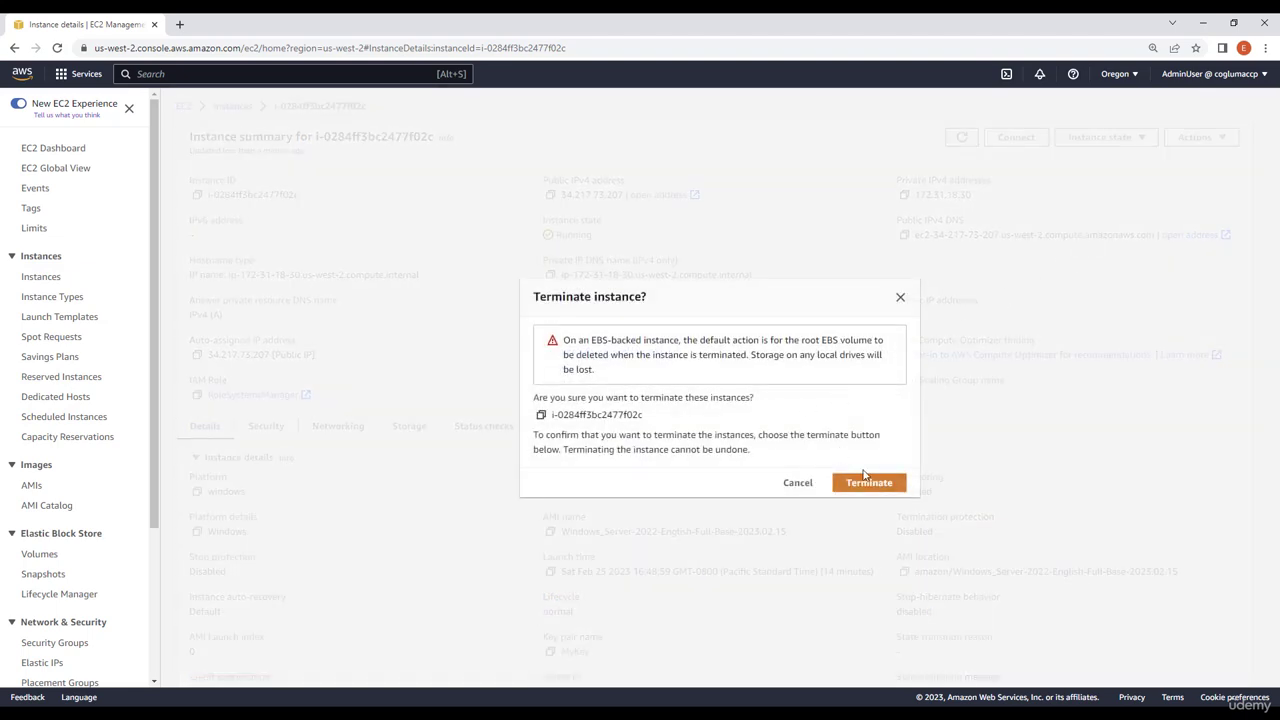
{"action": "left_click", "coordinate": [876, 484]}
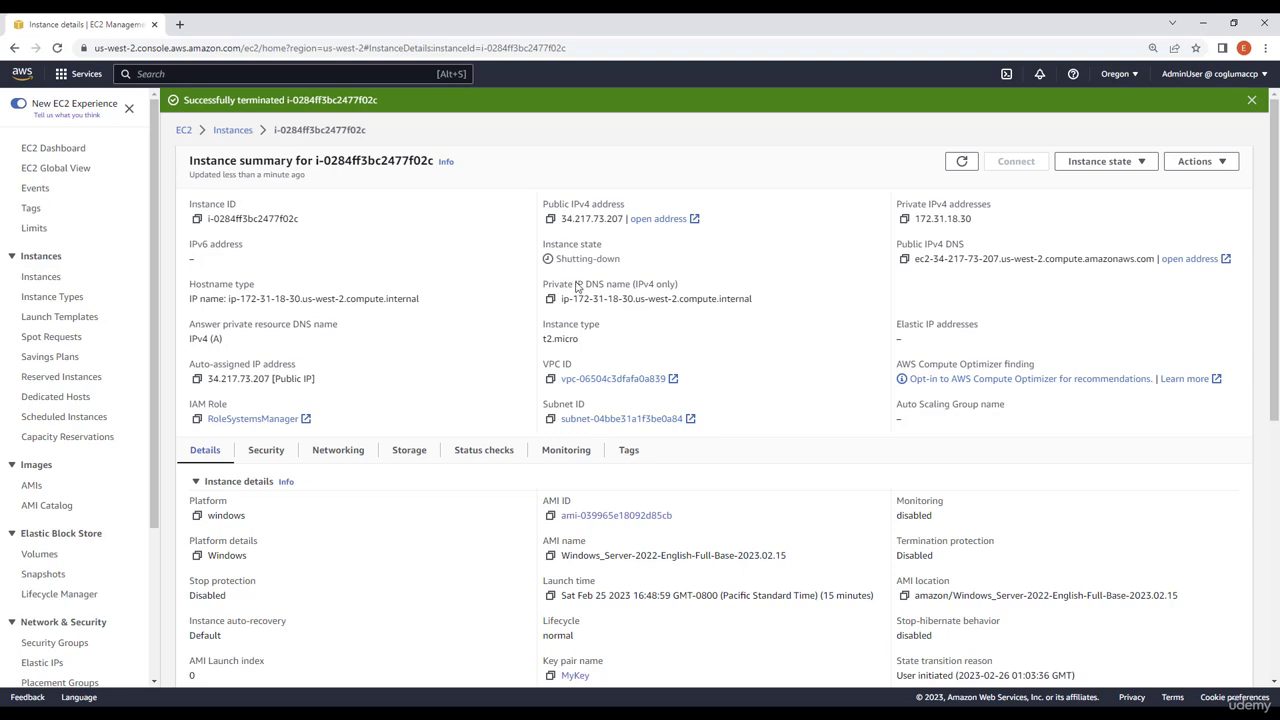
Step: Open the Elastic Block Store volumes list and refresh it to check the instance's volume
{"action": "left_click", "coordinate": [38, 558]}
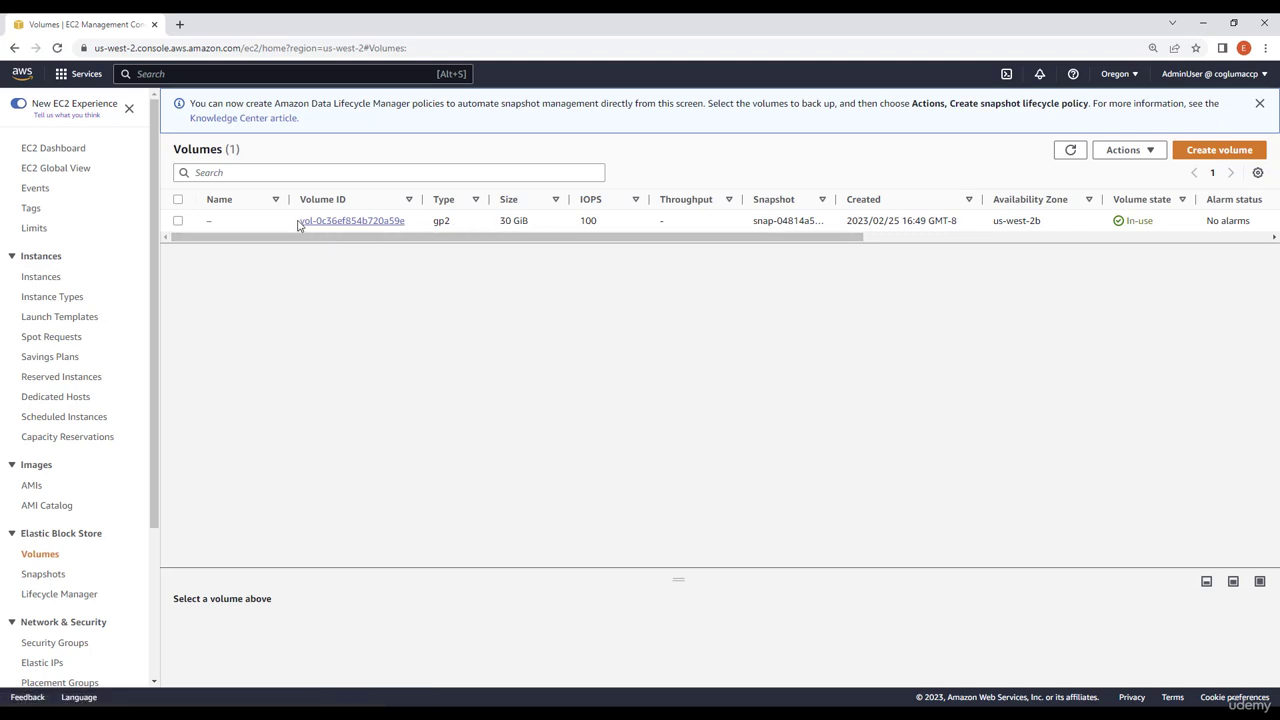
{"action": "left_click", "coordinate": [1069, 152]}
{"action": "left_click", "coordinate": [1069, 151]}
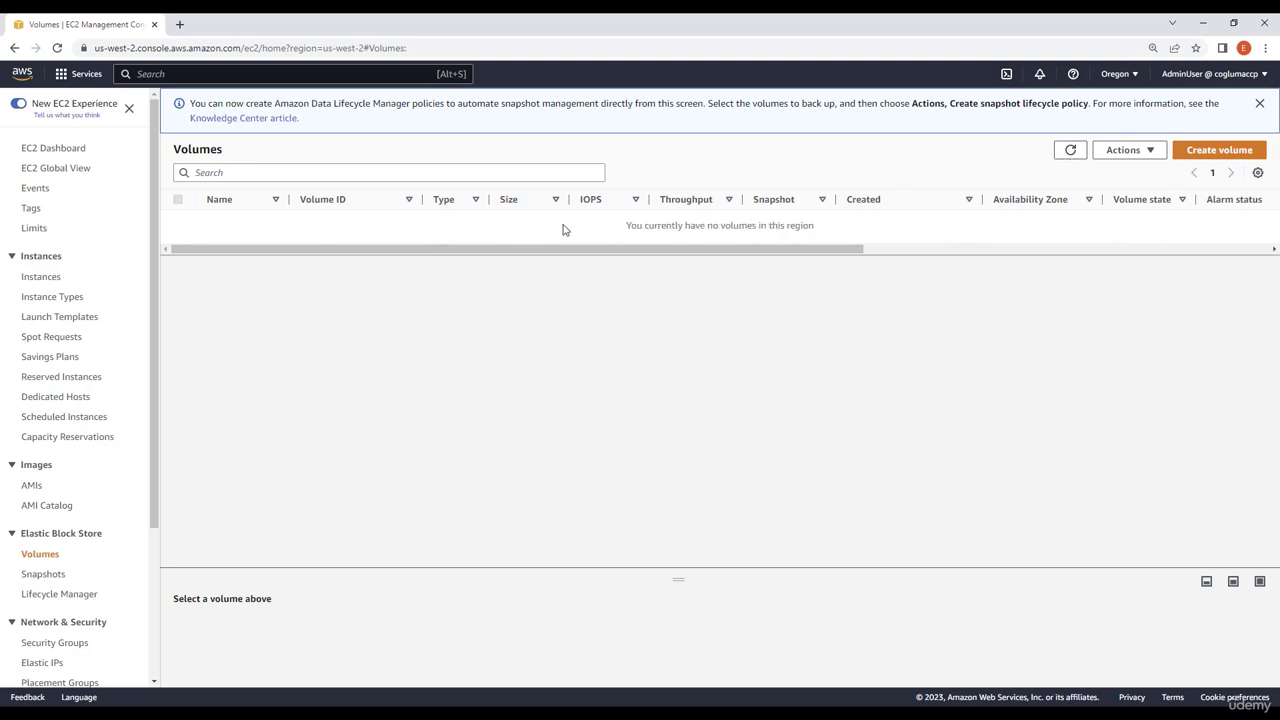